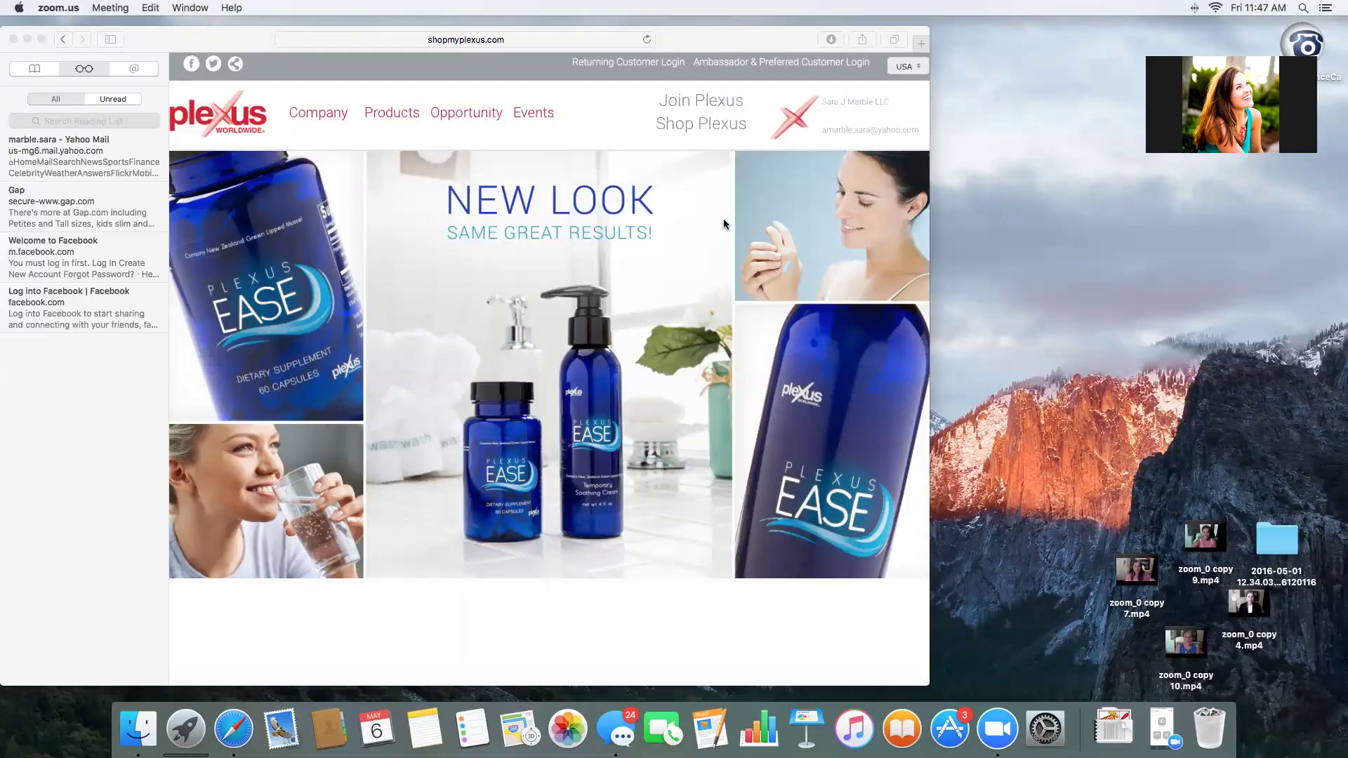
Load shopmyplexus.com full screen and hide the Reading List sidebar.
left_click(41, 37)
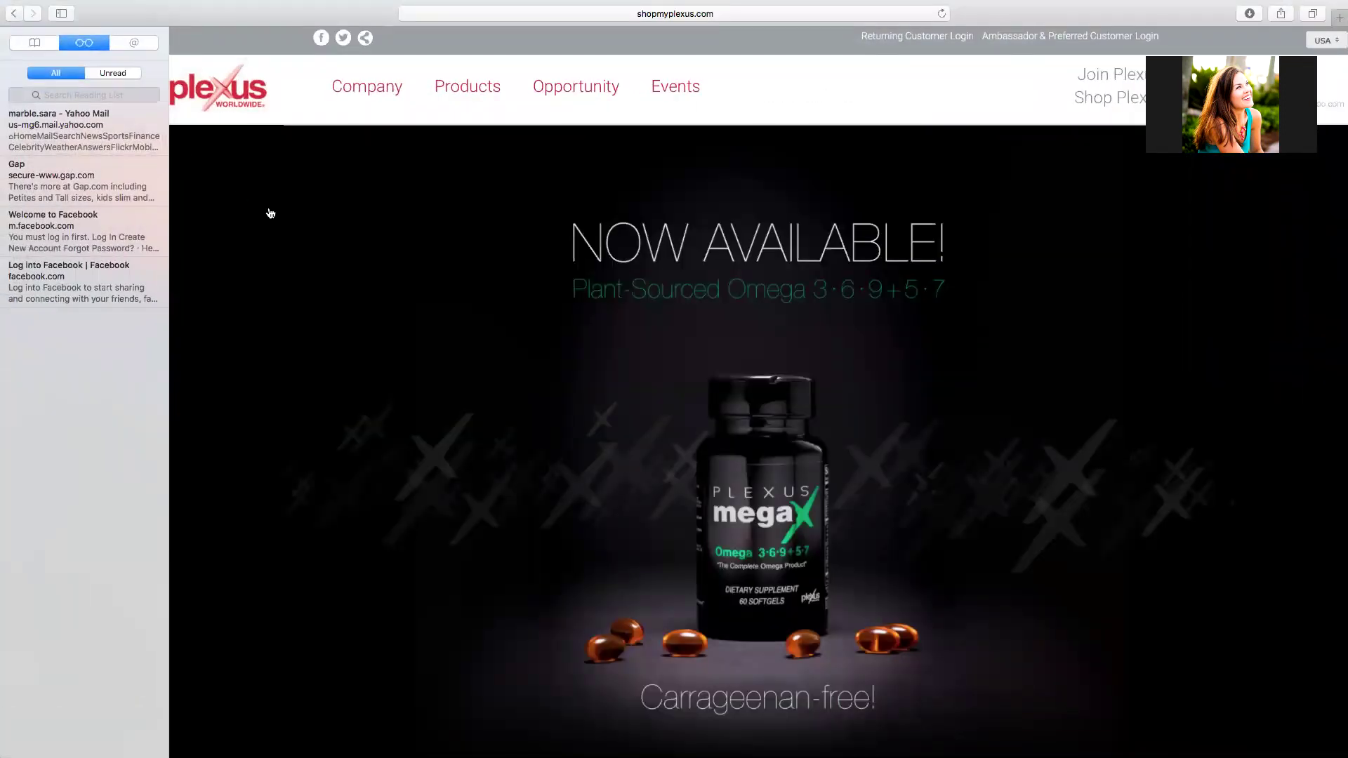
left_click(736, 14)
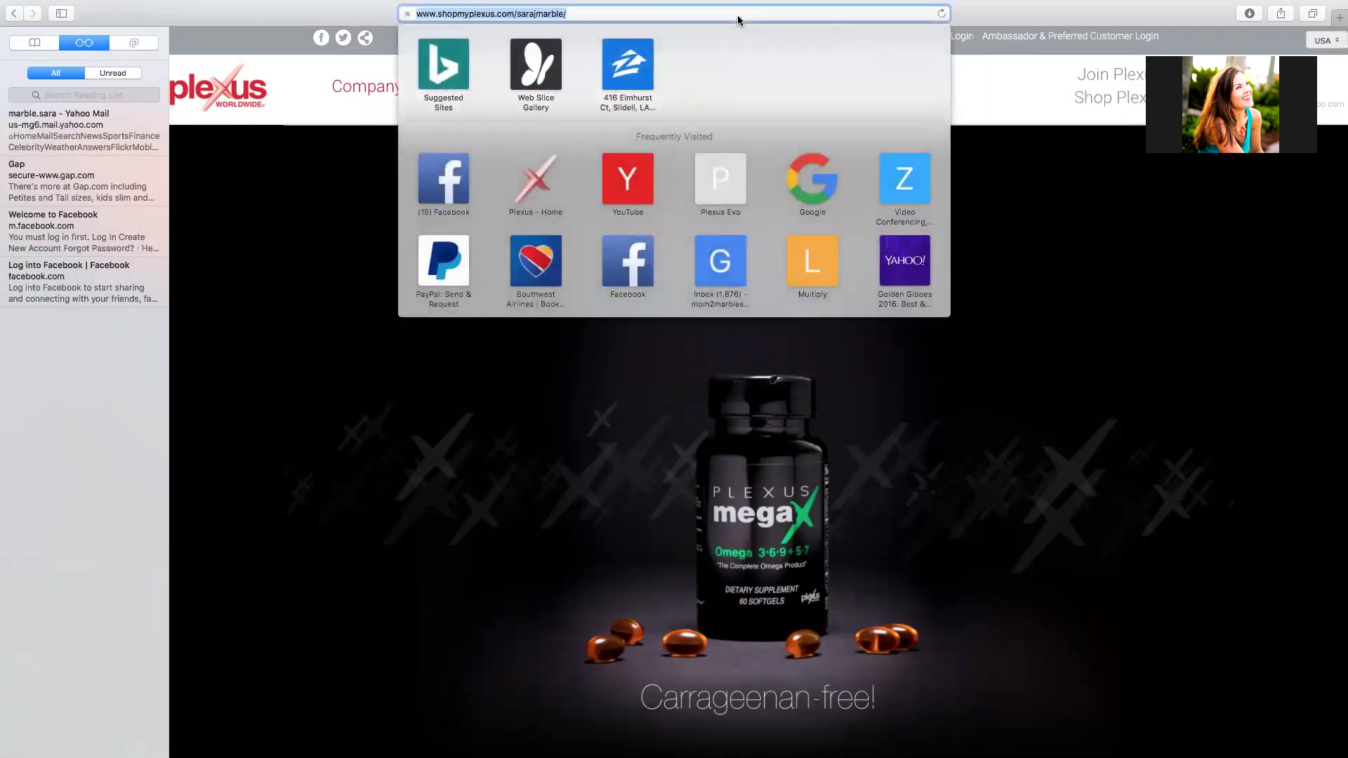
type("ww")
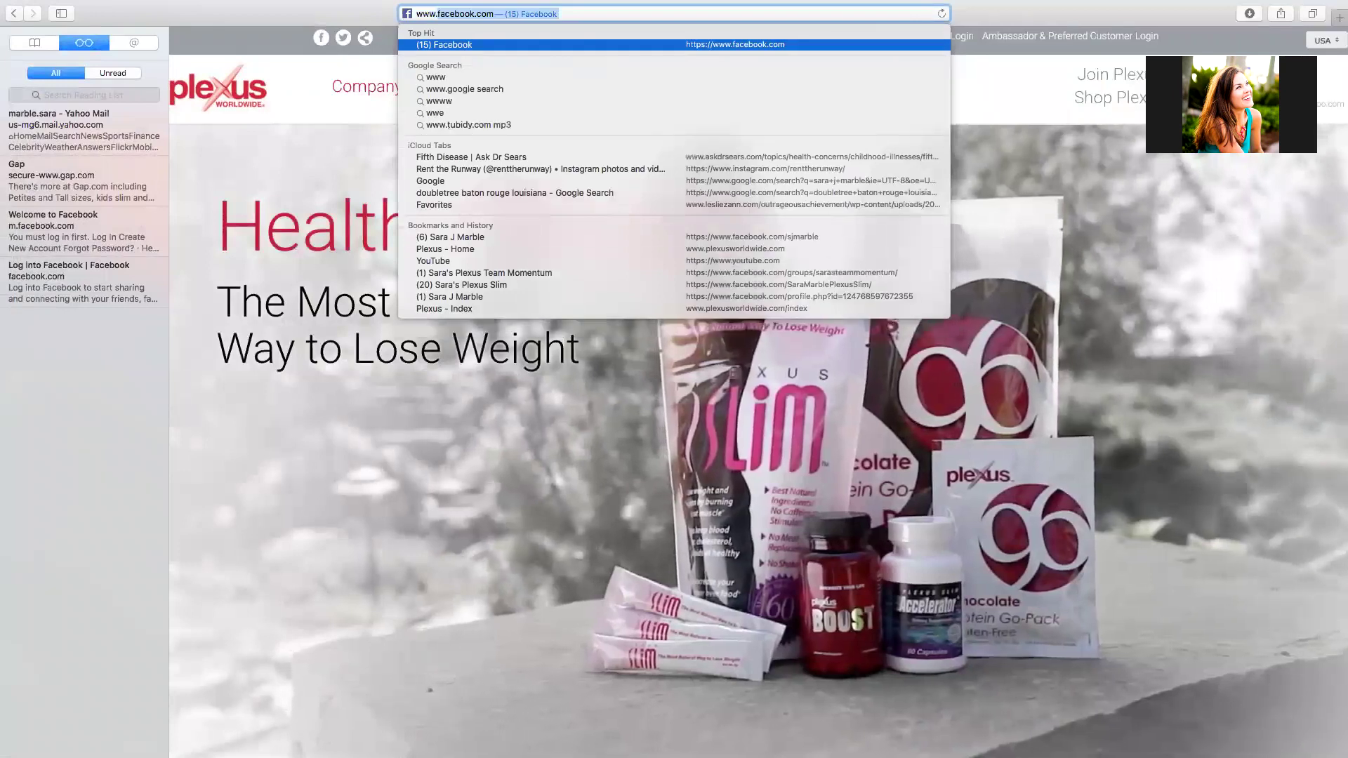
type("w.shopm")
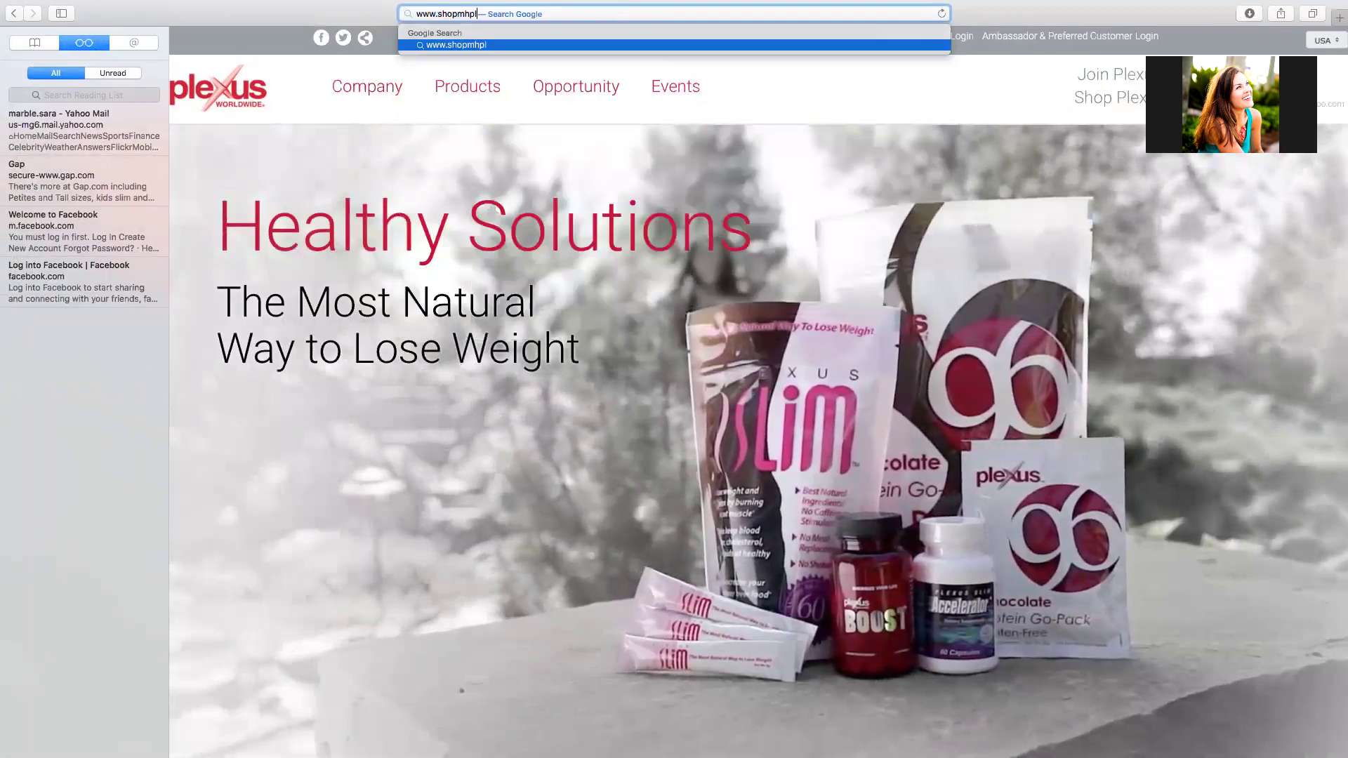
type("yplexus")
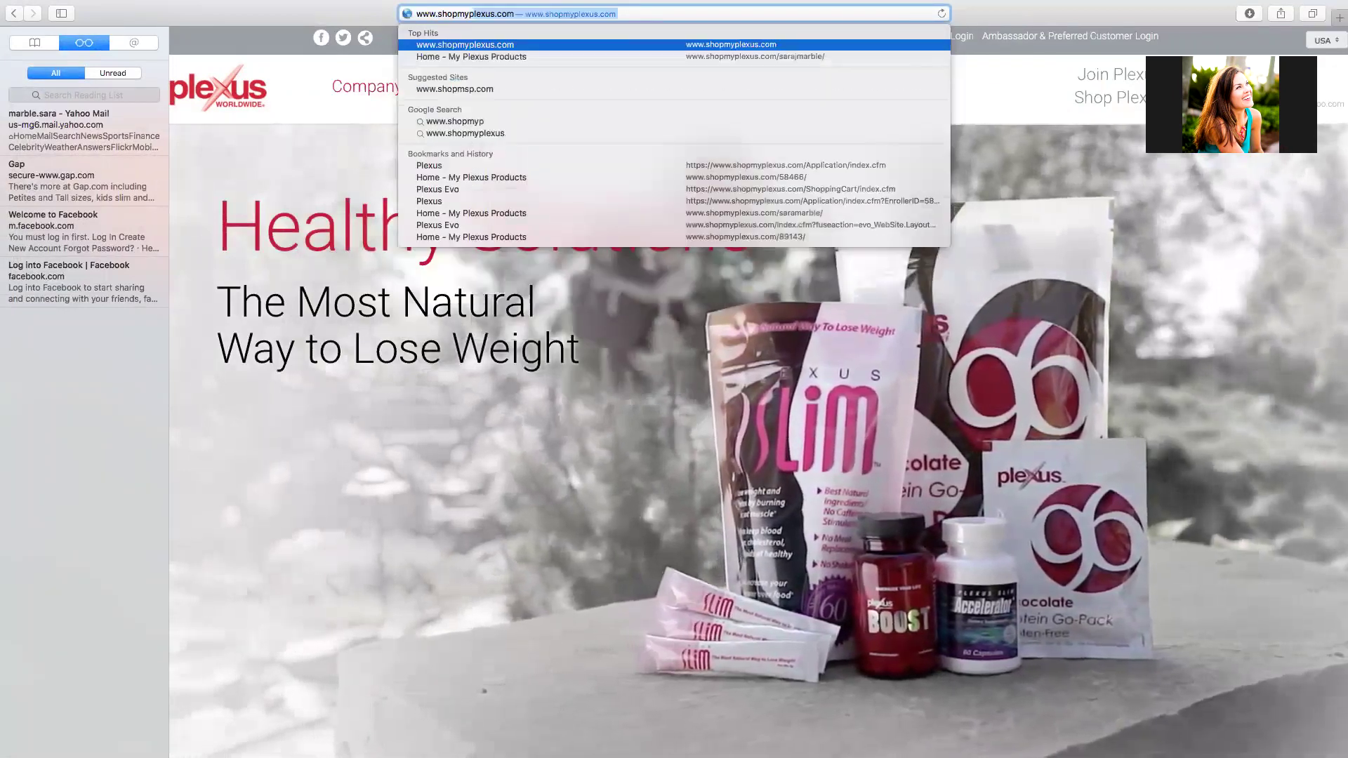
type(".com")
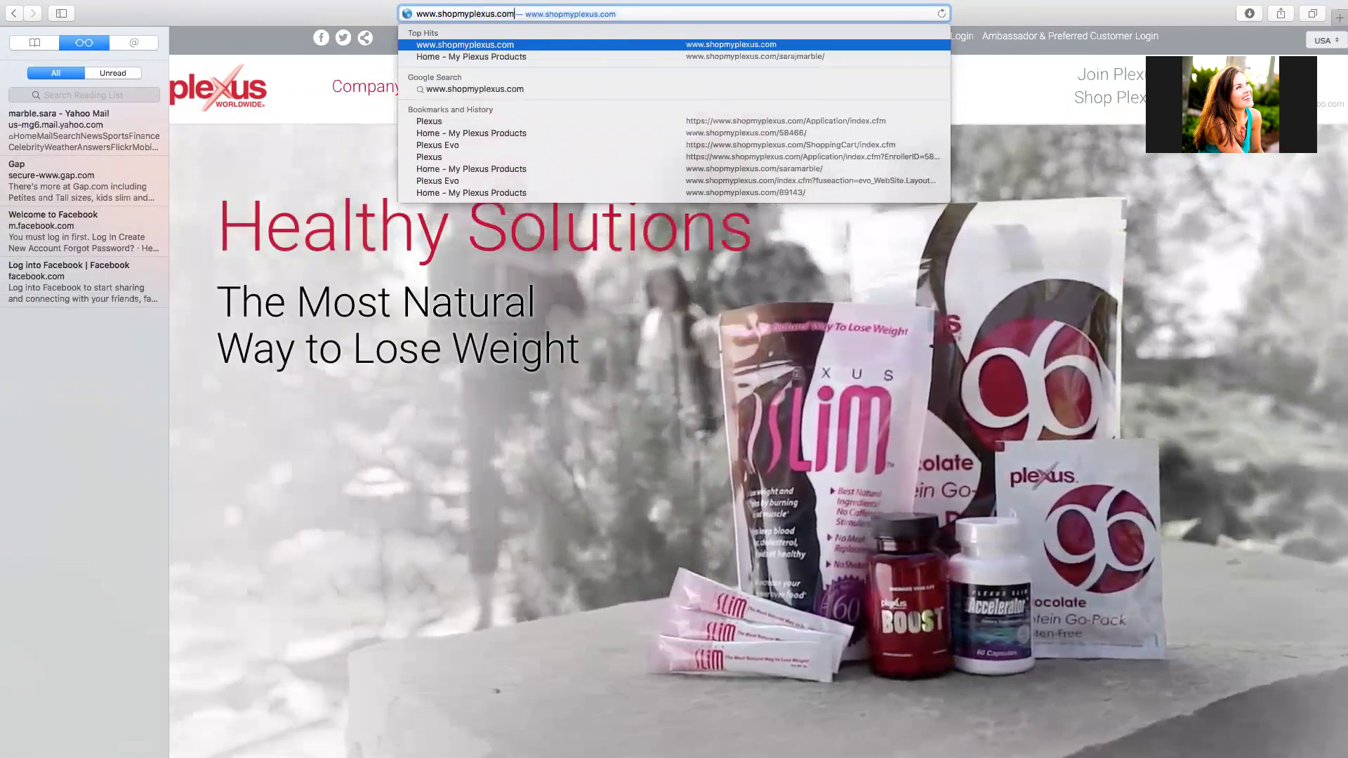
type("/sarajm")
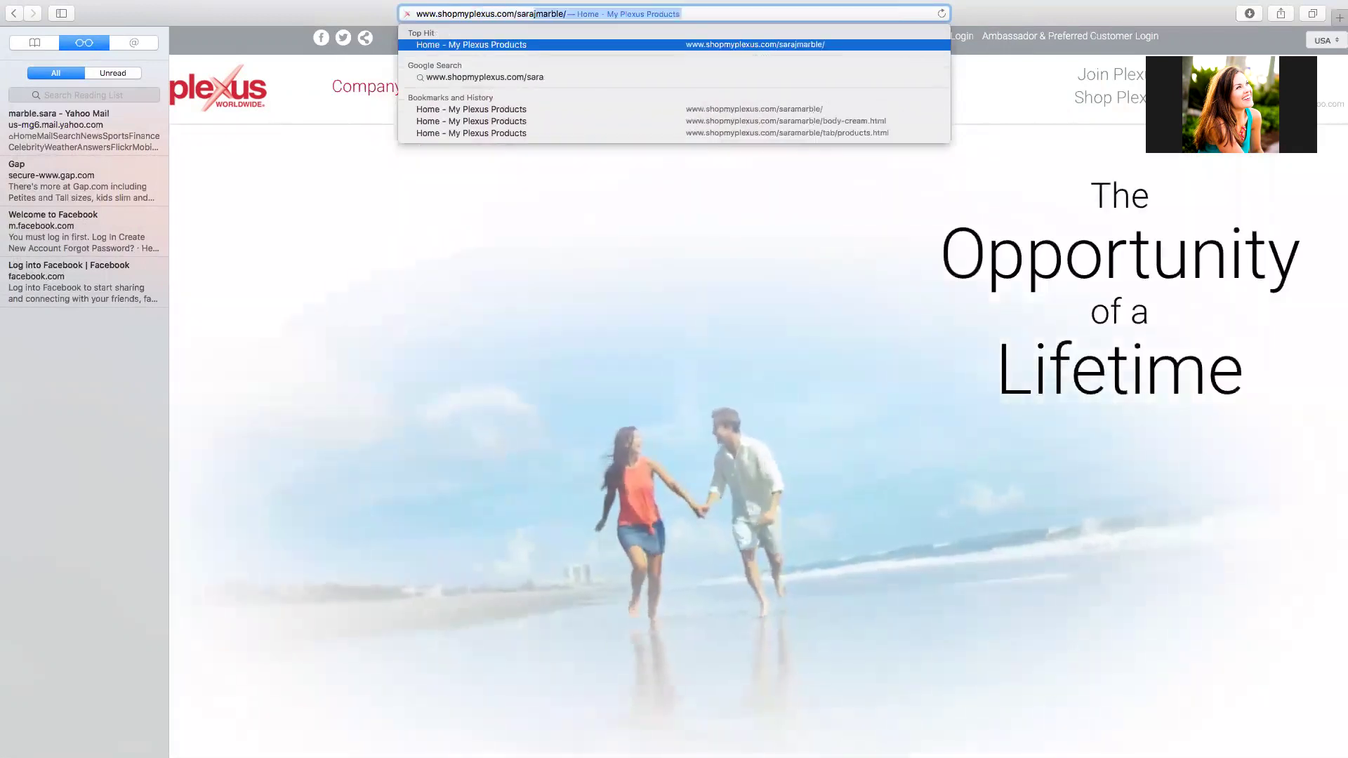
type("arble/")
key("Return")
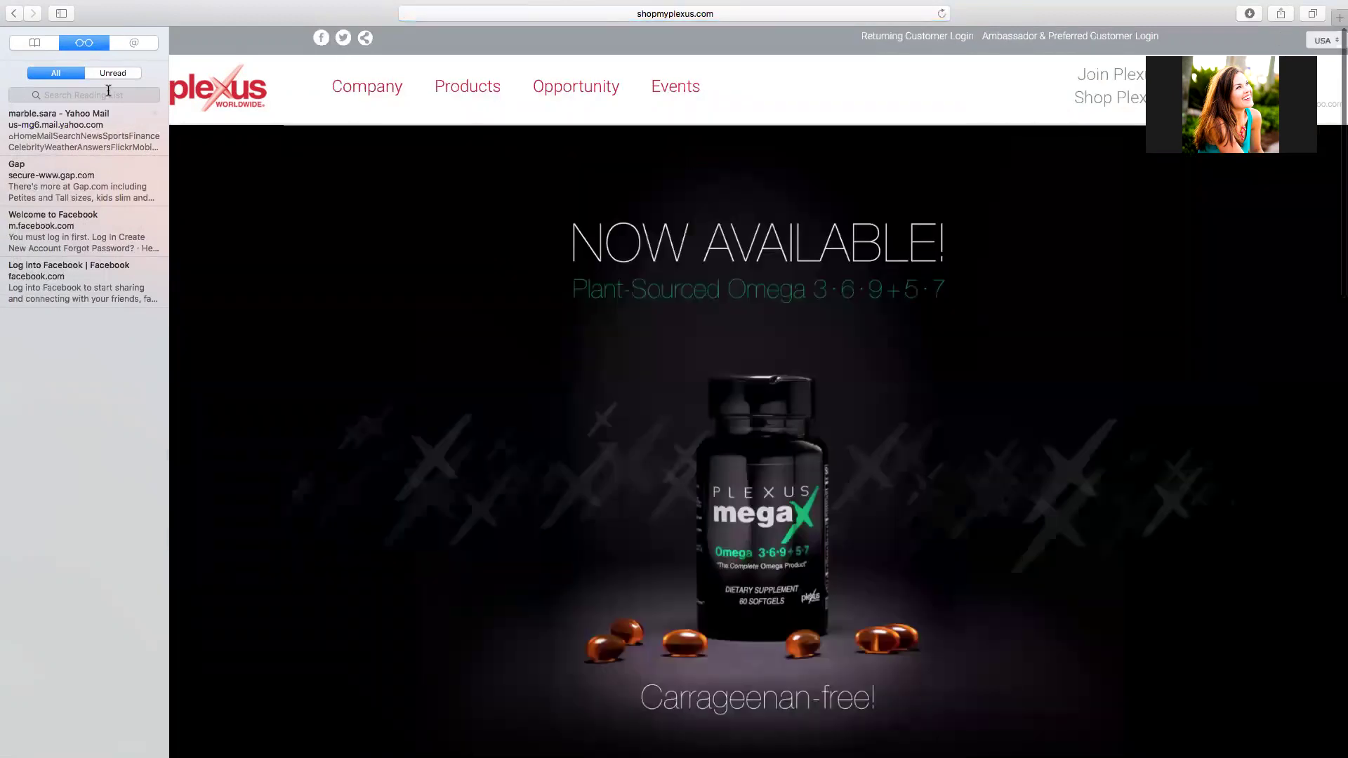
left_click(62, 14)
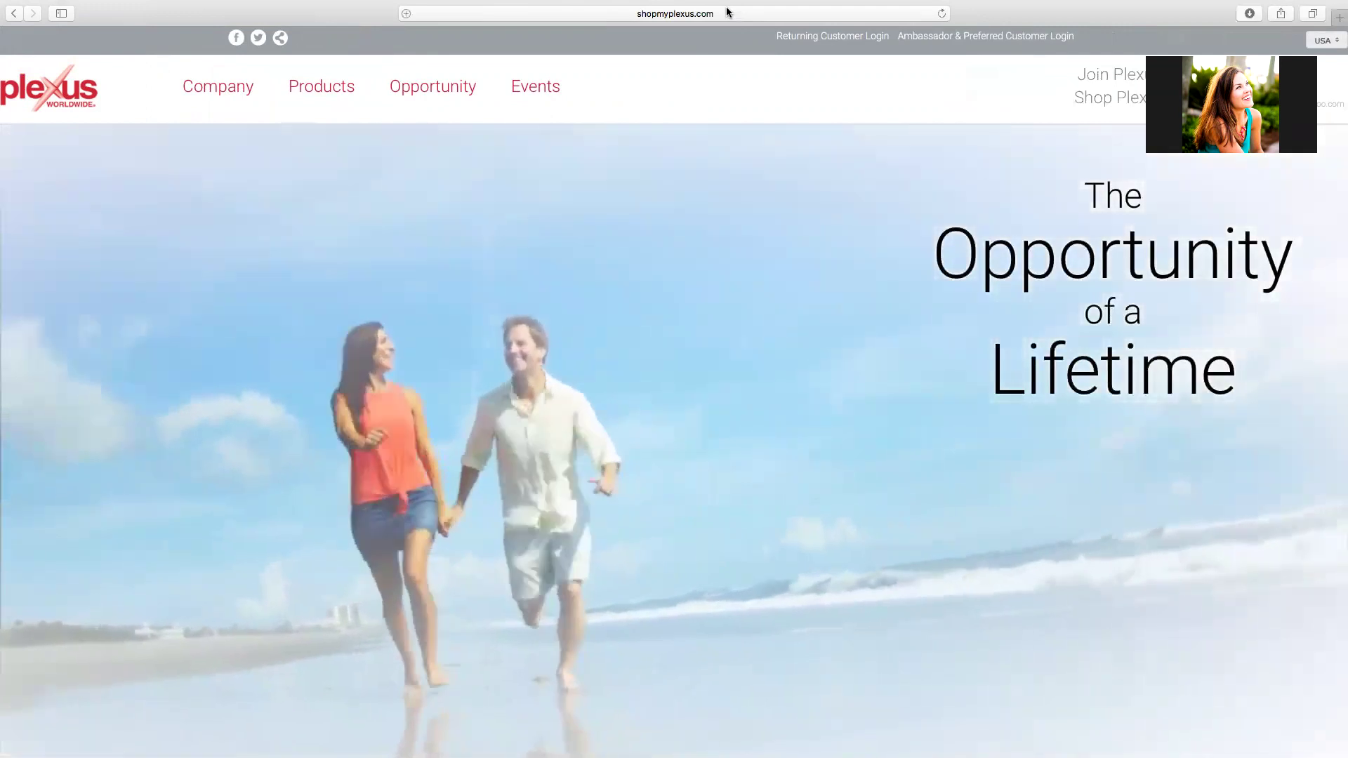
Begin shopping on Shop Plexus with United States shipping and English language kept.
left_click(1136, 100)
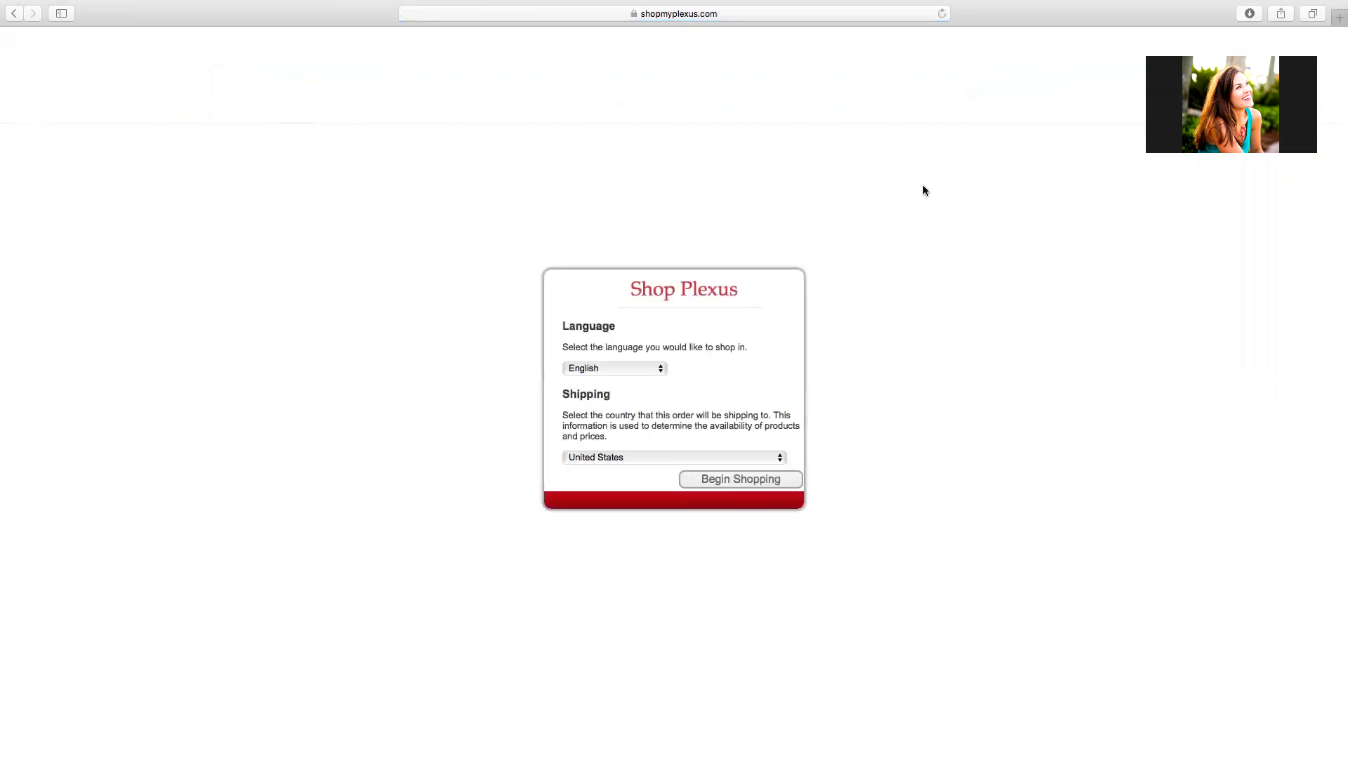
left_click(621, 457)
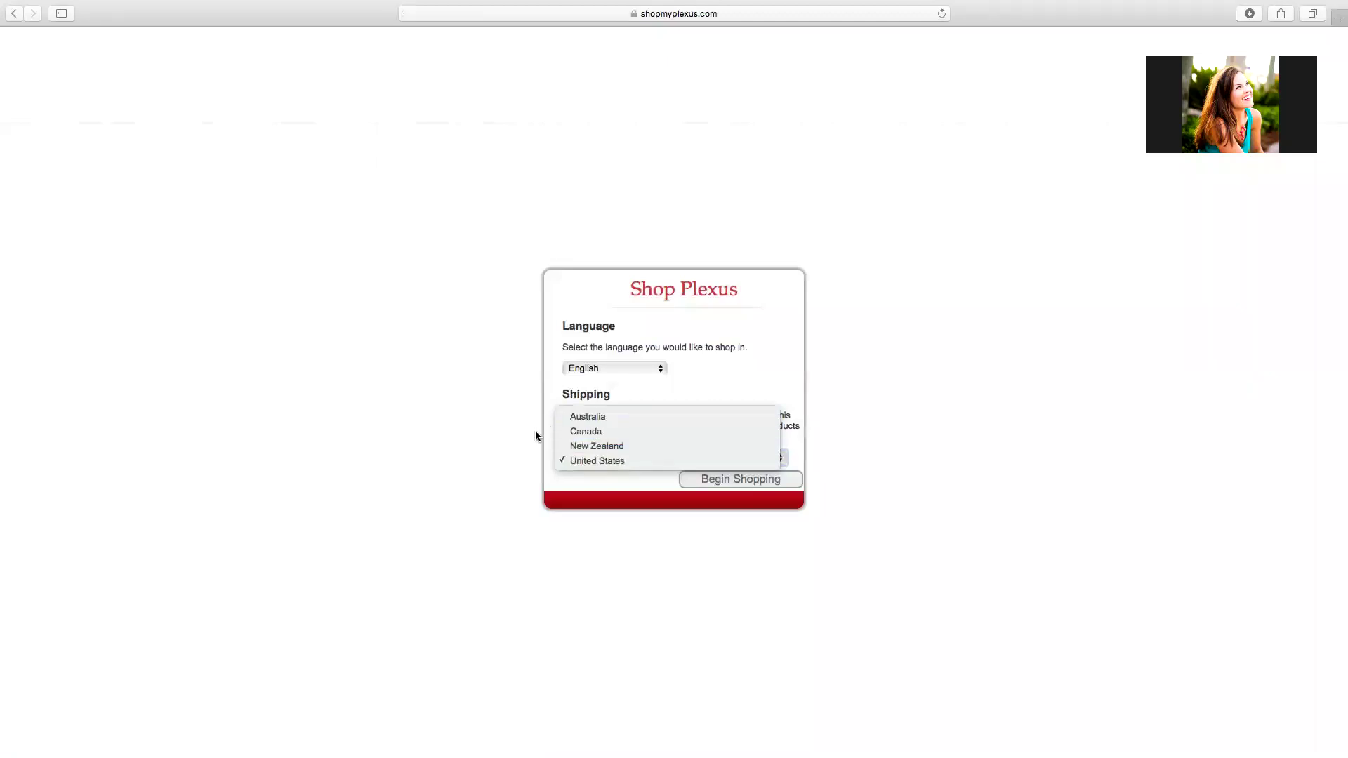
left_click(585, 459)
left_click(611, 369)
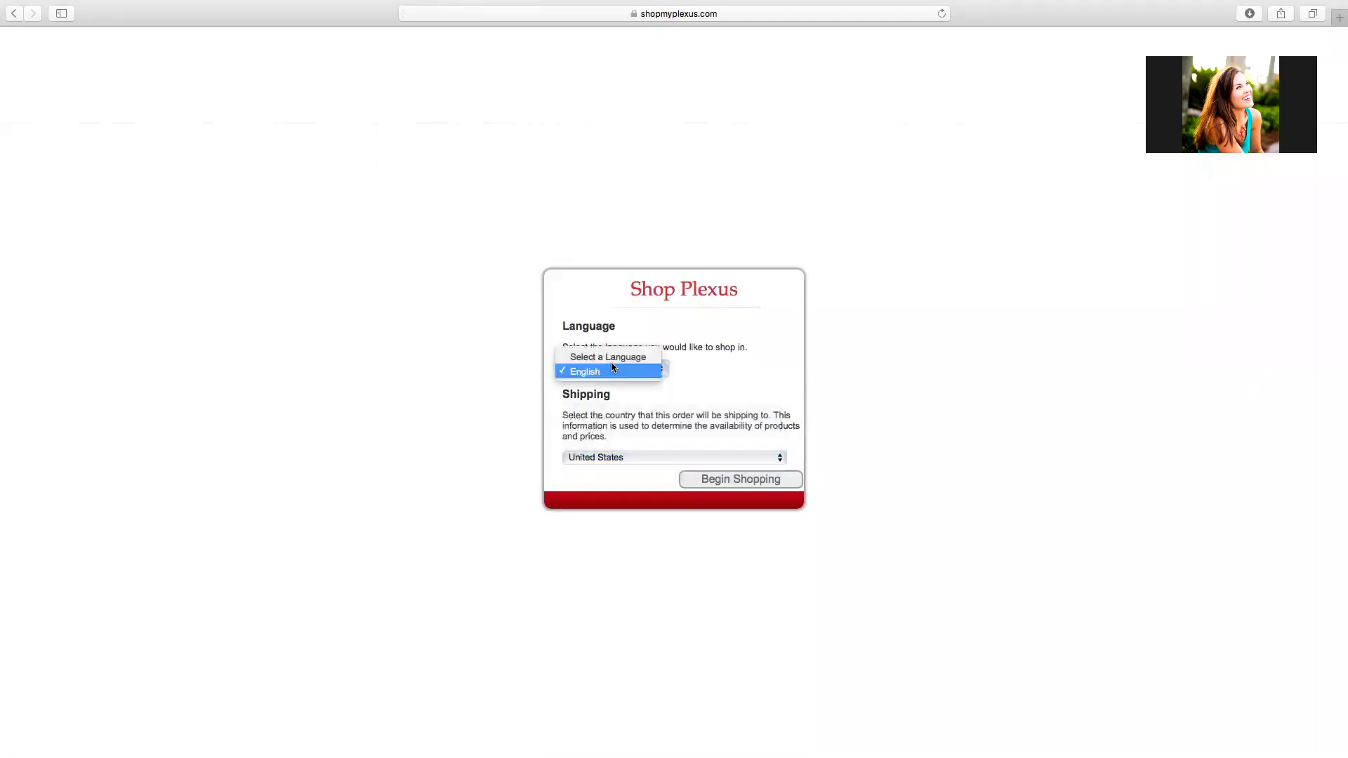
left_click(607, 372)
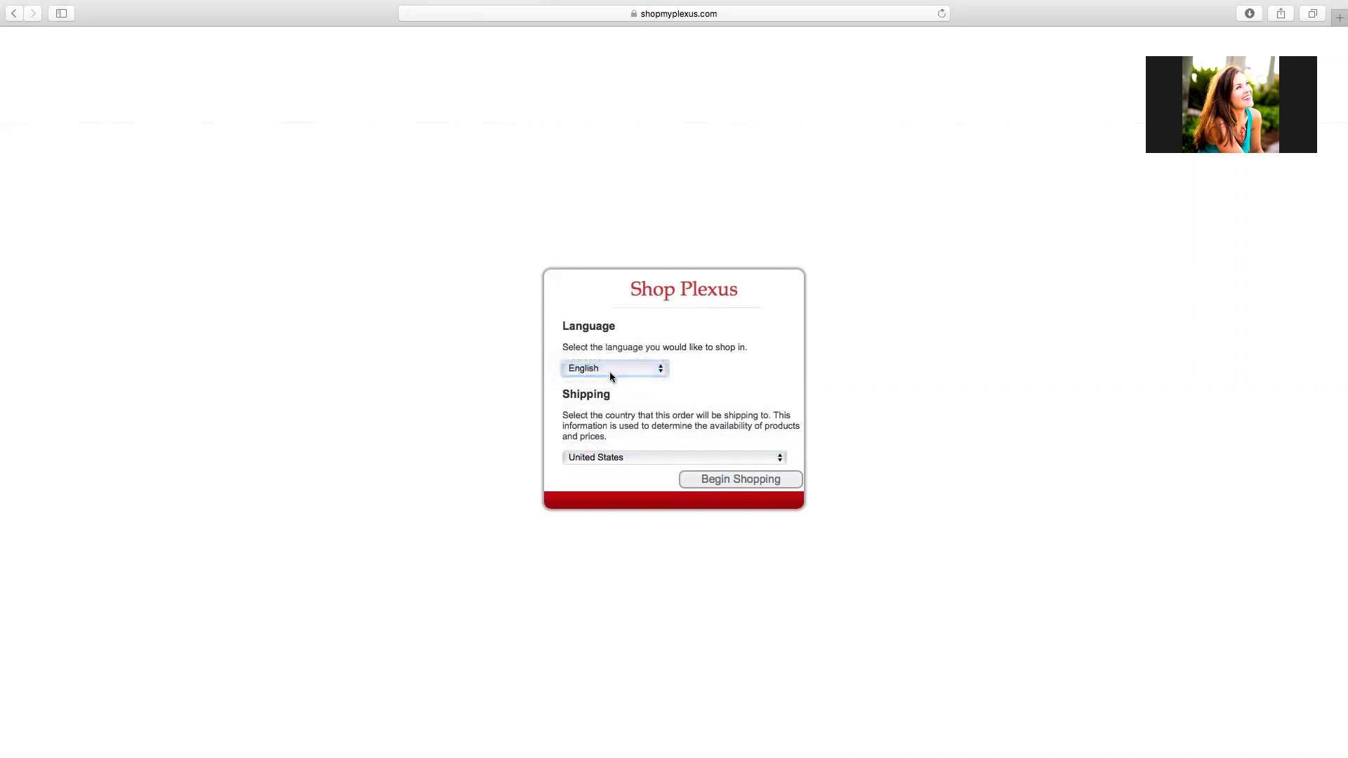
left_click(755, 483)
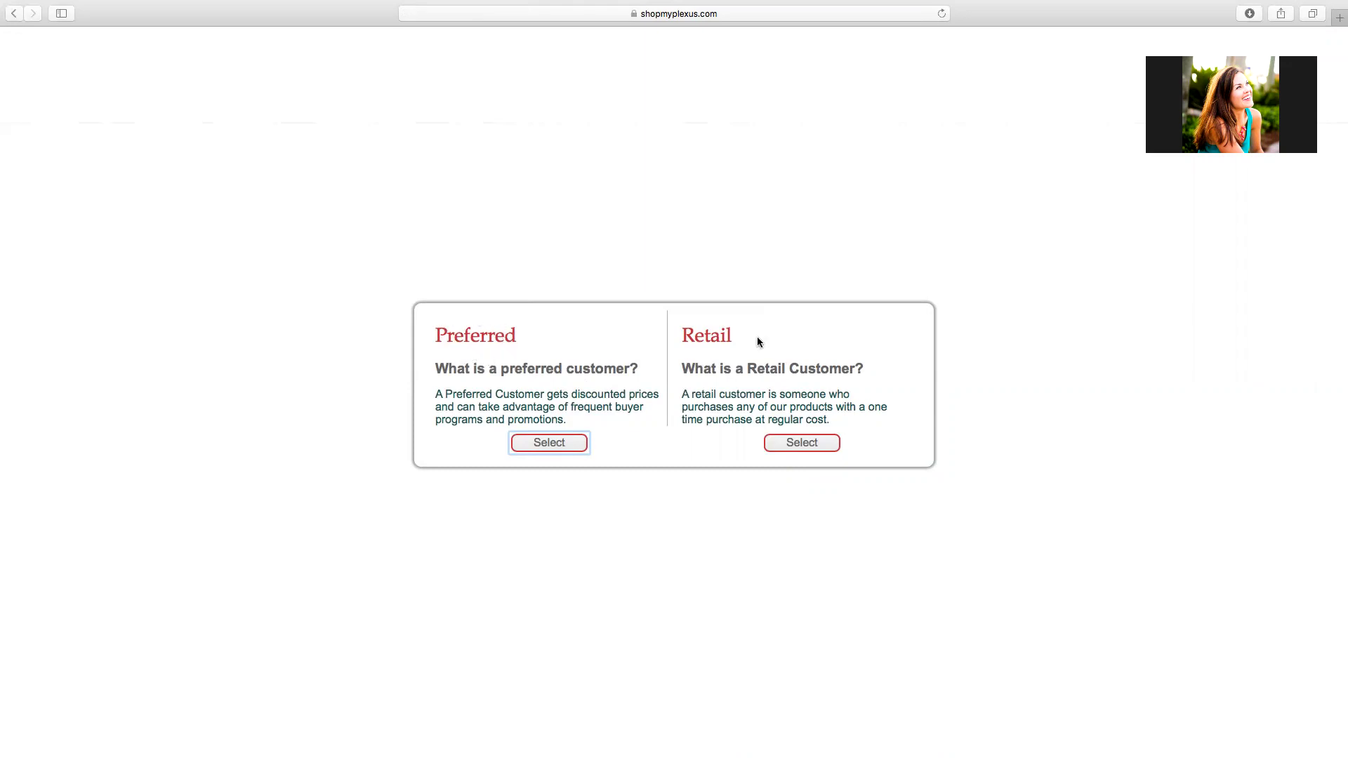
Choose Preferred Customer and accept the monthly autoship agreement.
left_click(551, 447)
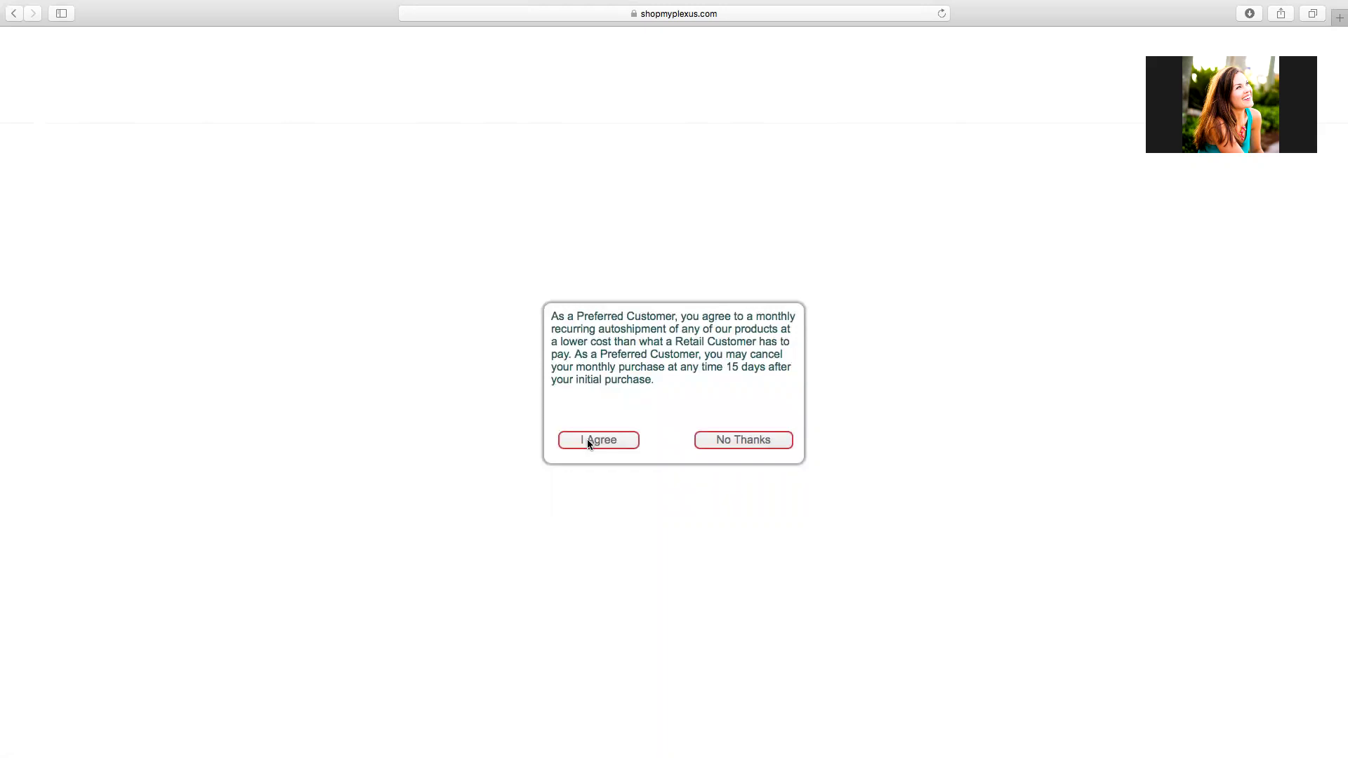
left_click(587, 443)
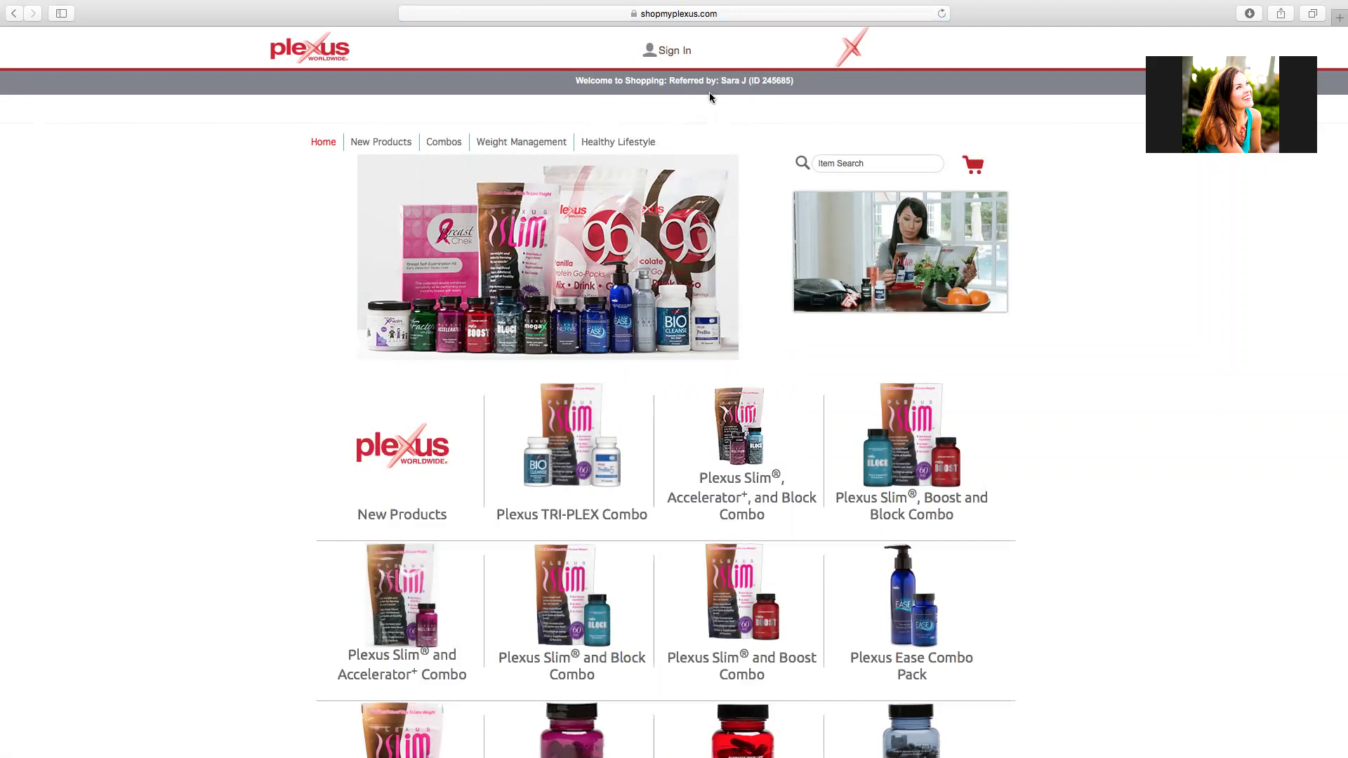
Add the US$124.95 TRI-PLEX Combo to the cart and go to checkout.
left_click(572, 455)
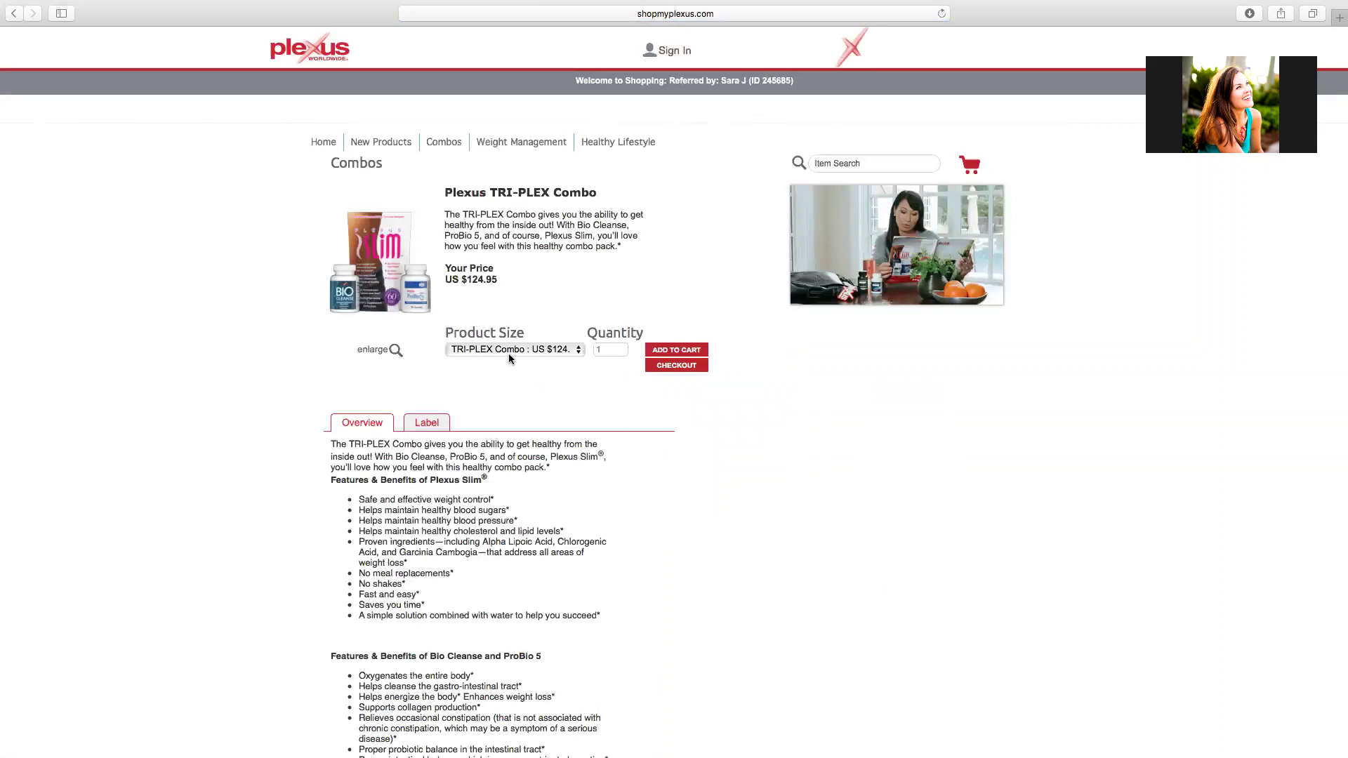
left_click(665, 351)
left_click(673, 367)
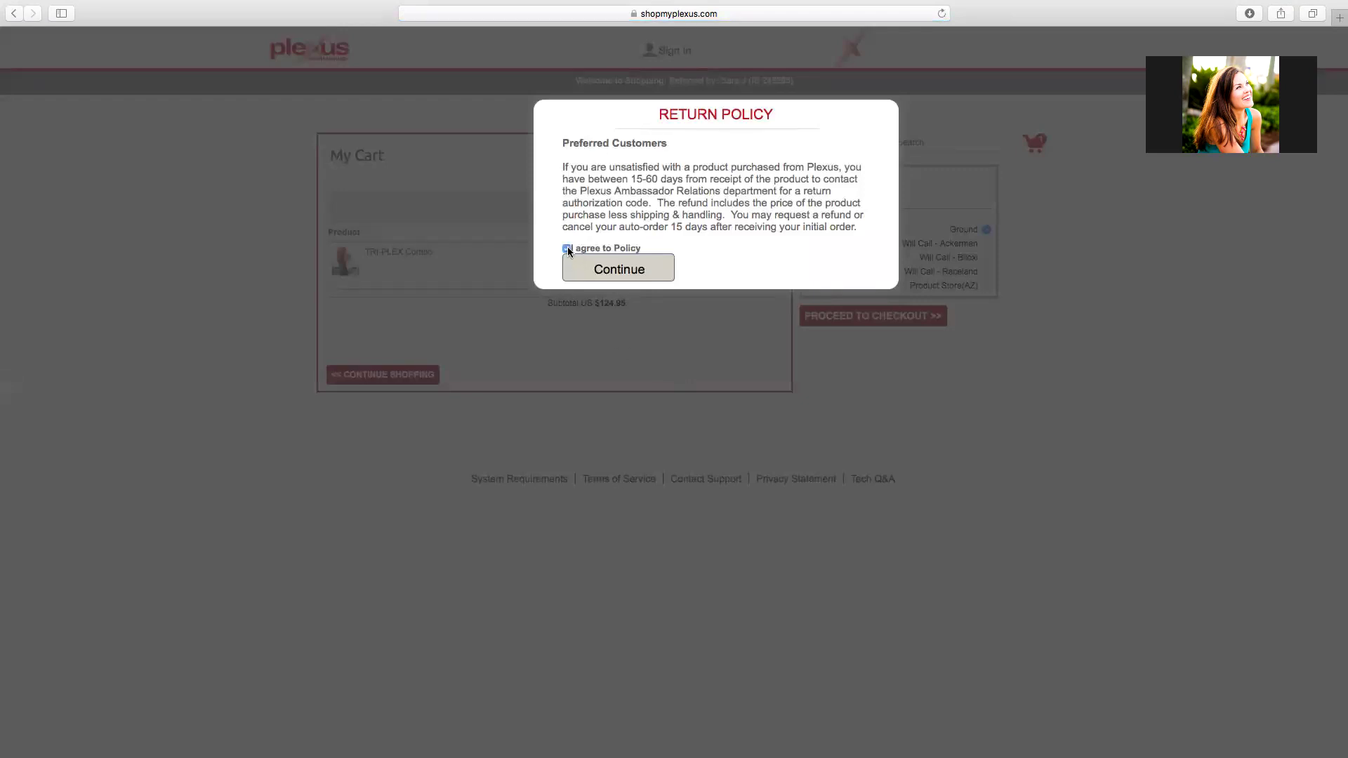
Agree to the return policy and continue toward the Personal Information form.
left_click(587, 267)
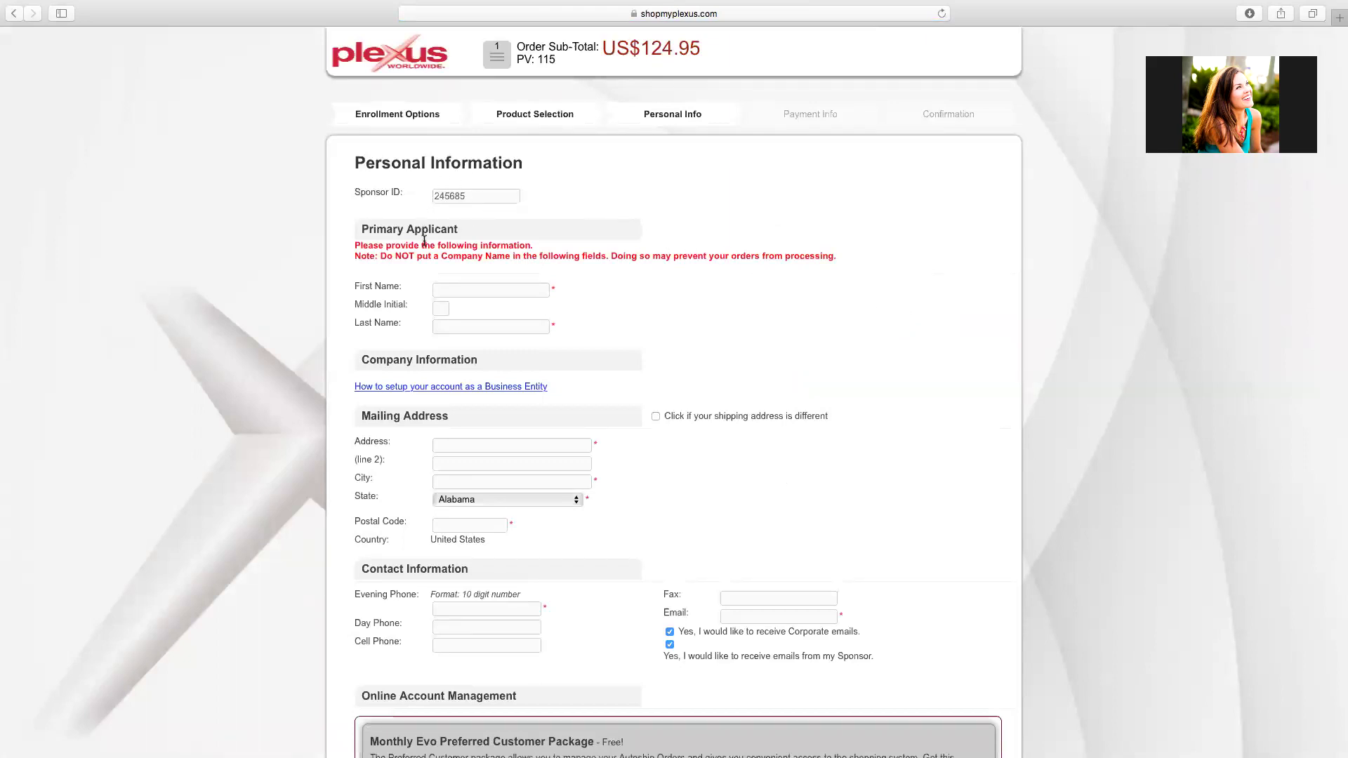
scroll(444, 314, "down", 1)
scroll(444, 314, "down", 2)
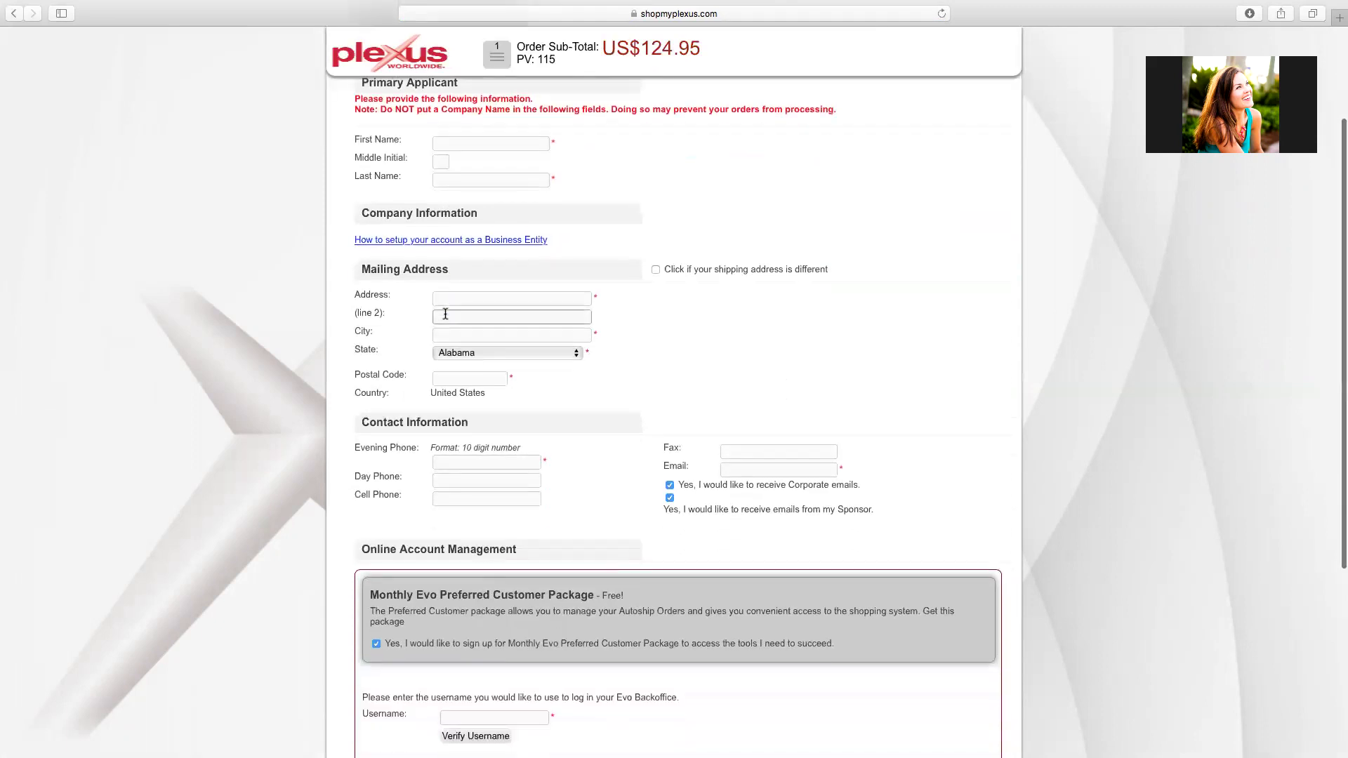
scroll(444, 314, "down", 3)
scroll(445, 314, "down", 3)
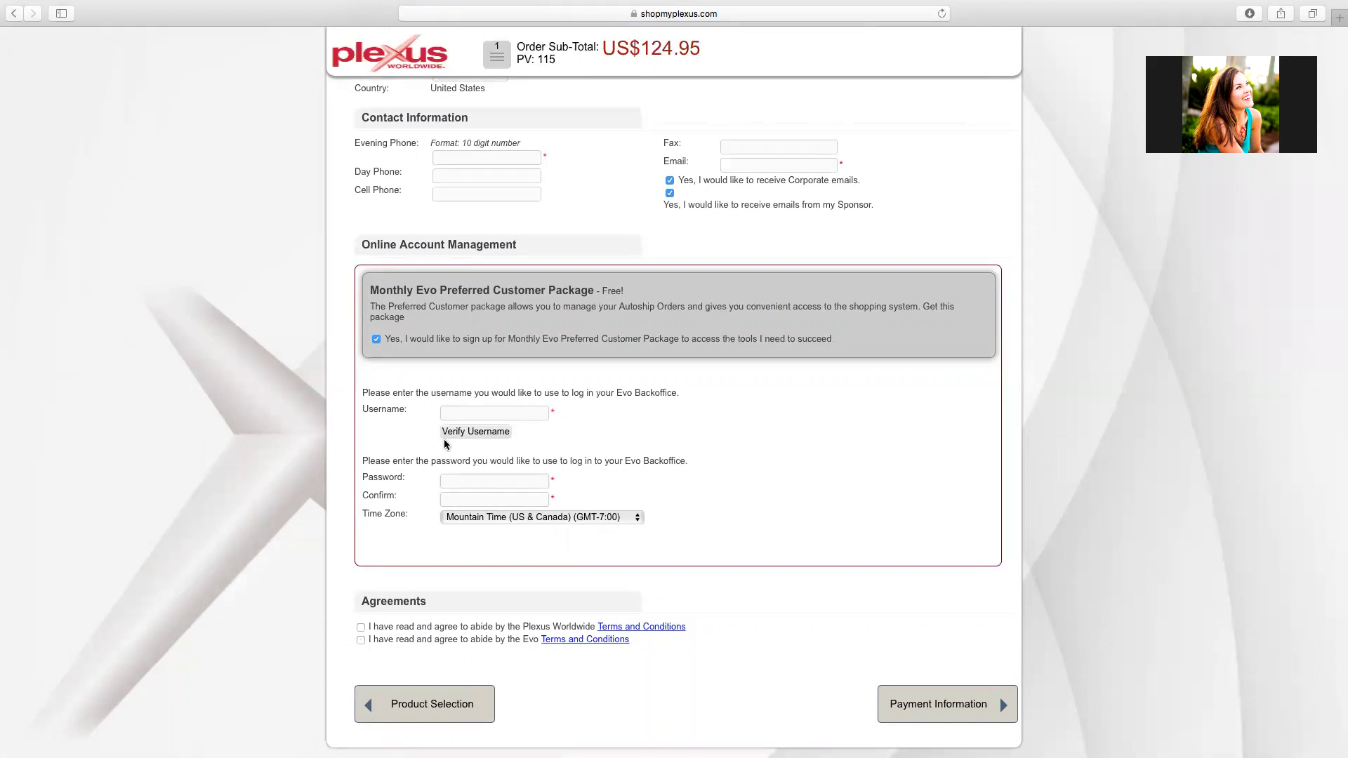
scroll(454, 413, "up", 1)
scroll(455, 415, "up", 5)
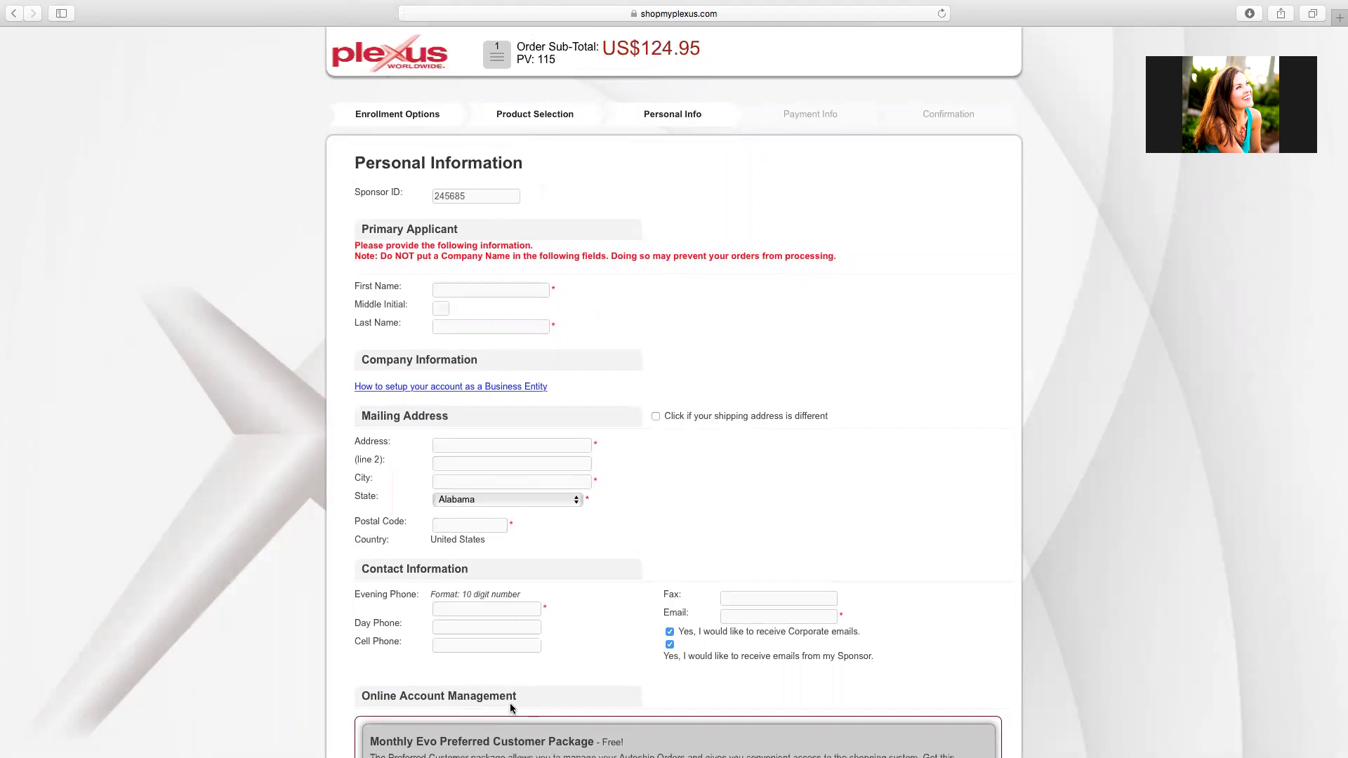
scroll(513, 701, "down", 3)
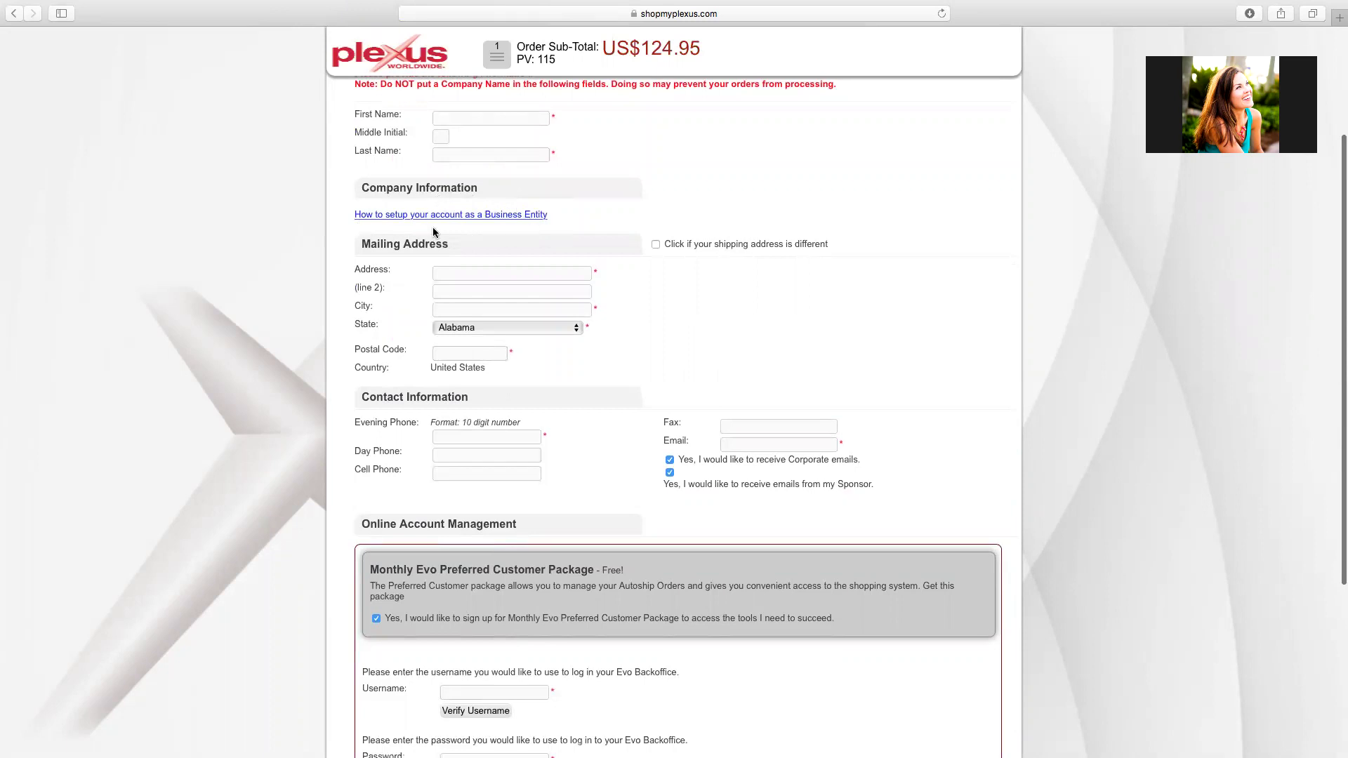
scroll(588, 483, "down", 3)
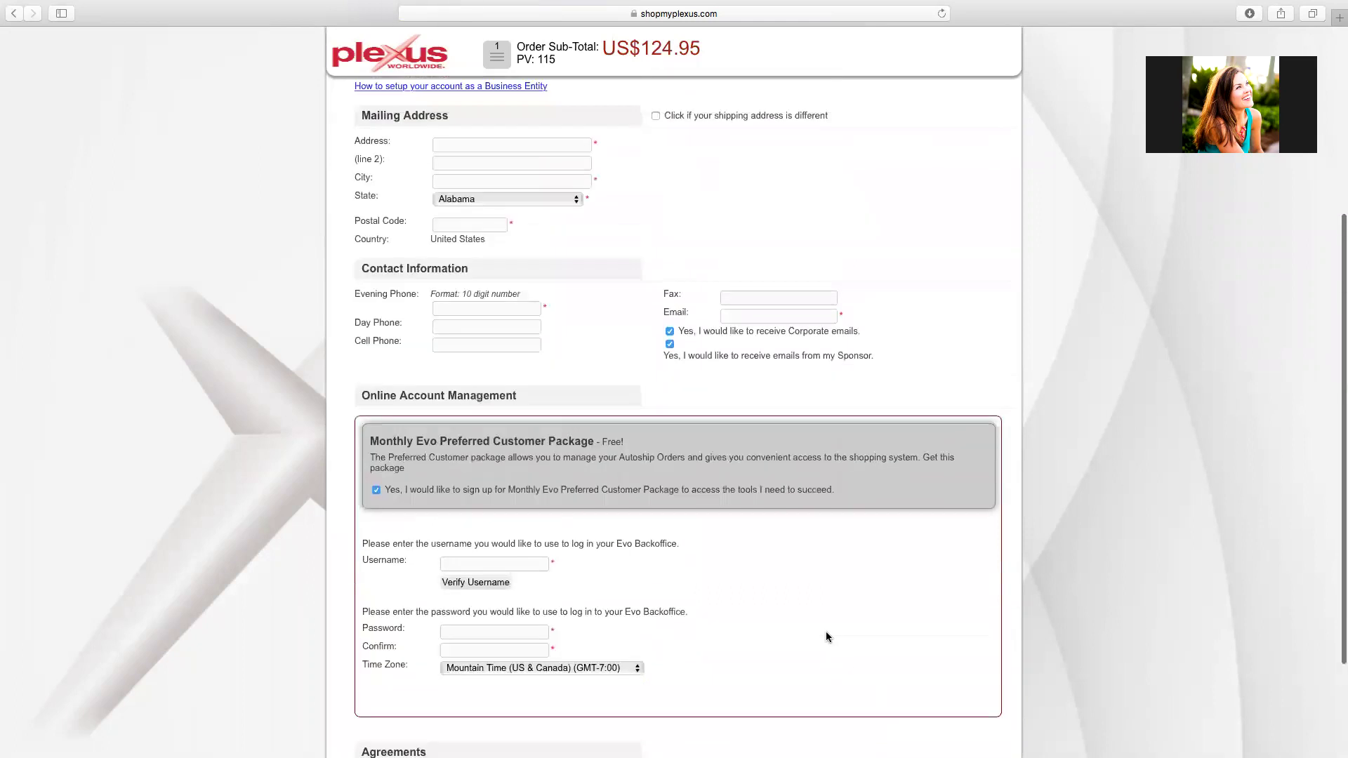
scroll(826, 637, "up", 3)
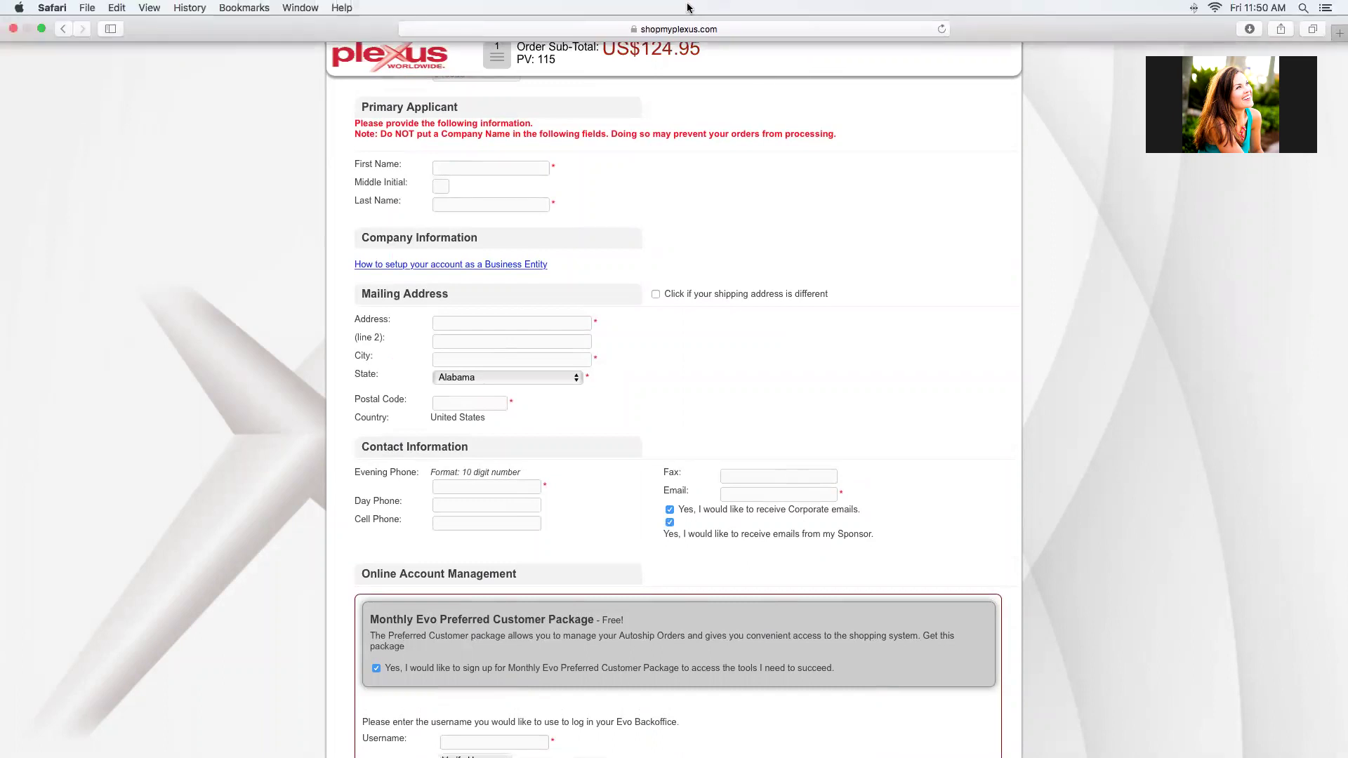
Go back to the main site, start joining Plexus for United States/English, and proceed to Product Selection.
left_click(65, 28)
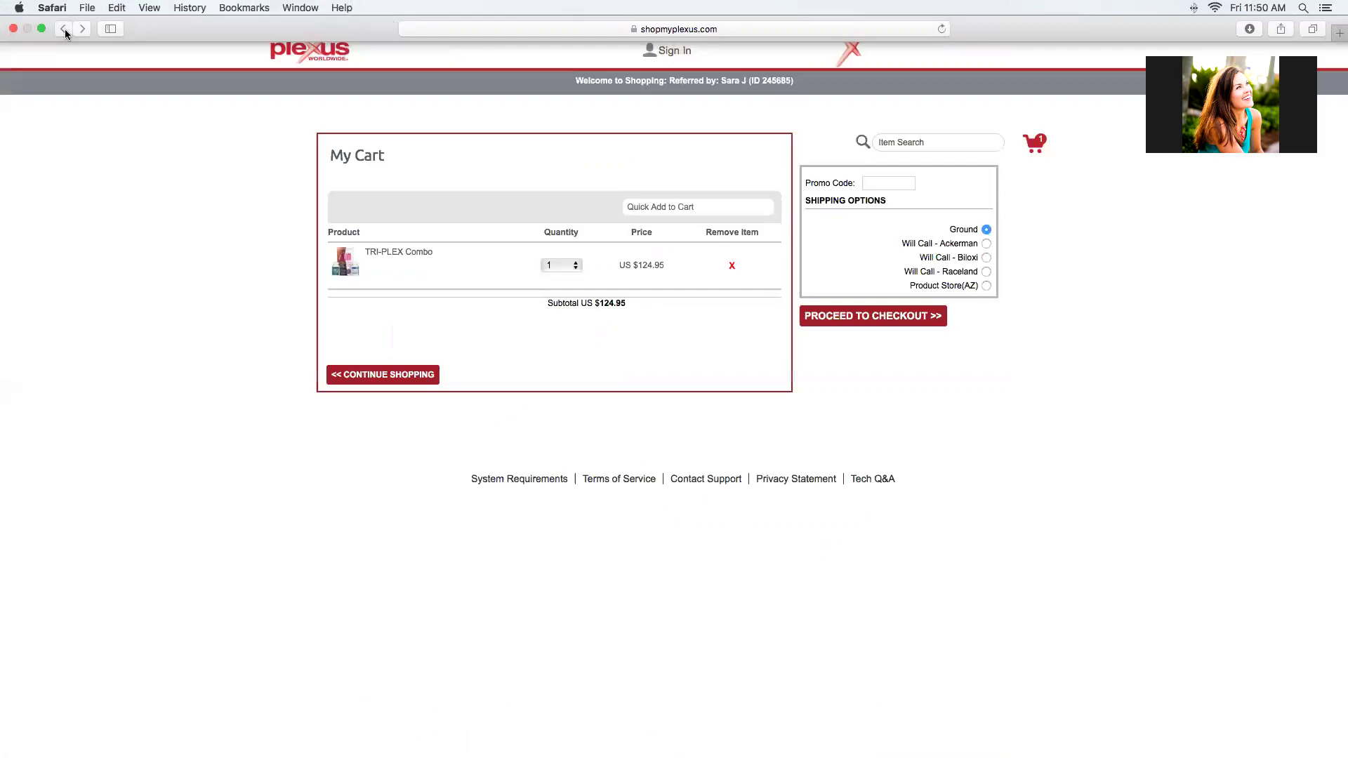
left_click(64, 29)
left_click(63, 28)
left_click(63, 29)
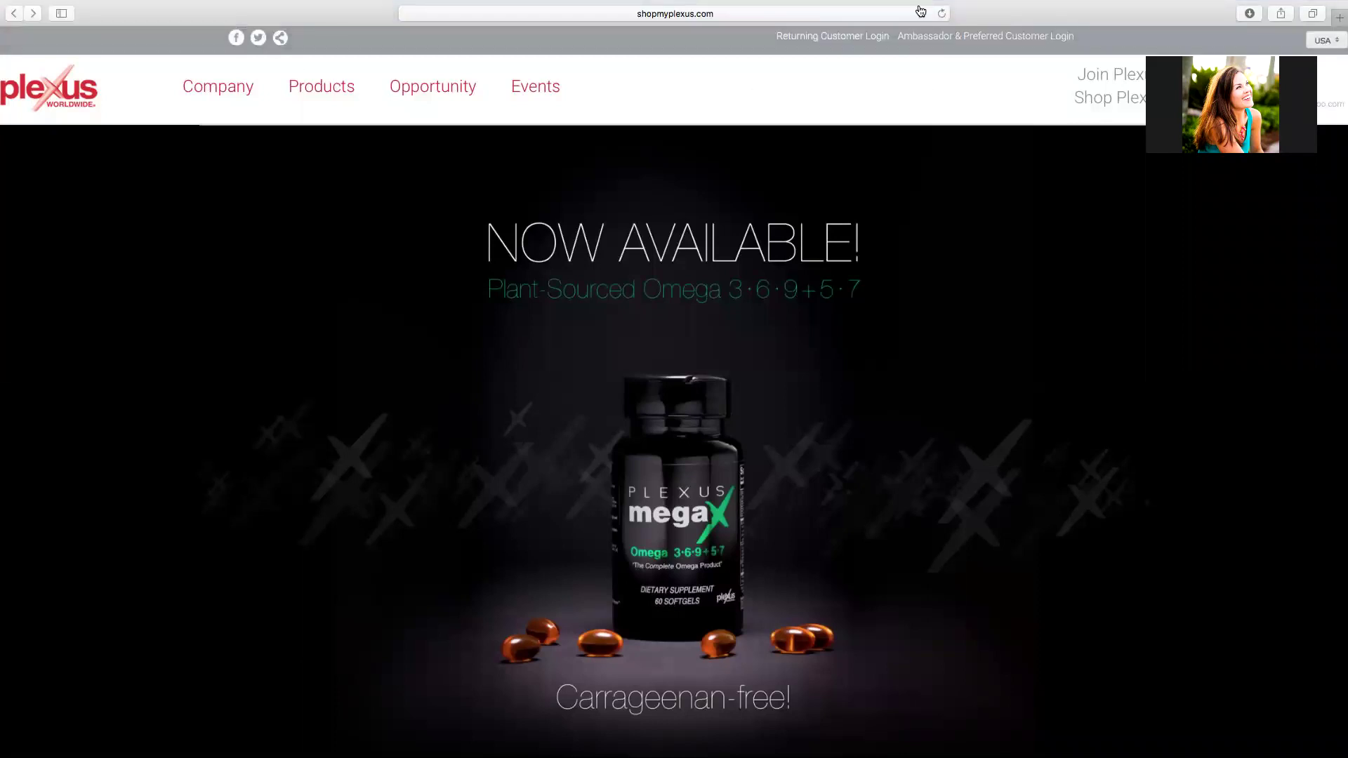
left_click(1114, 78)
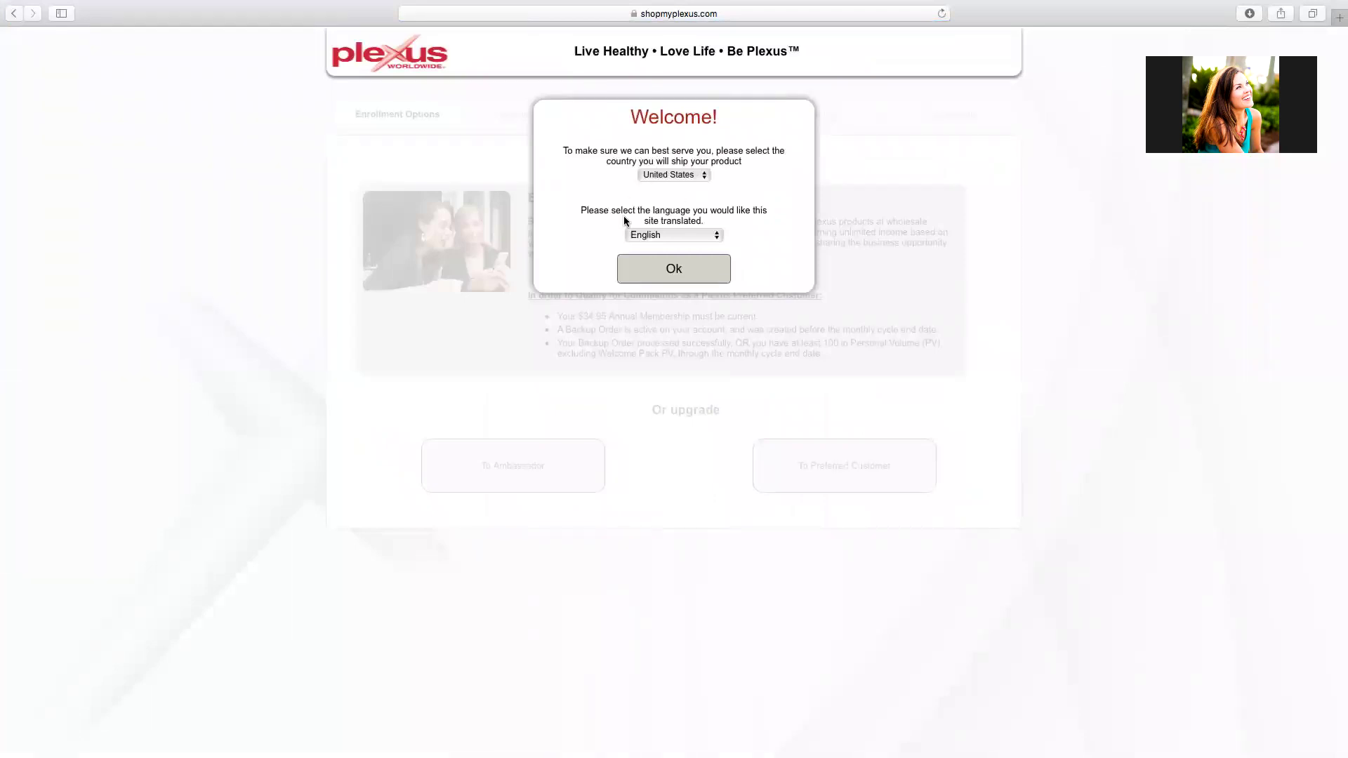
left_click(663, 270)
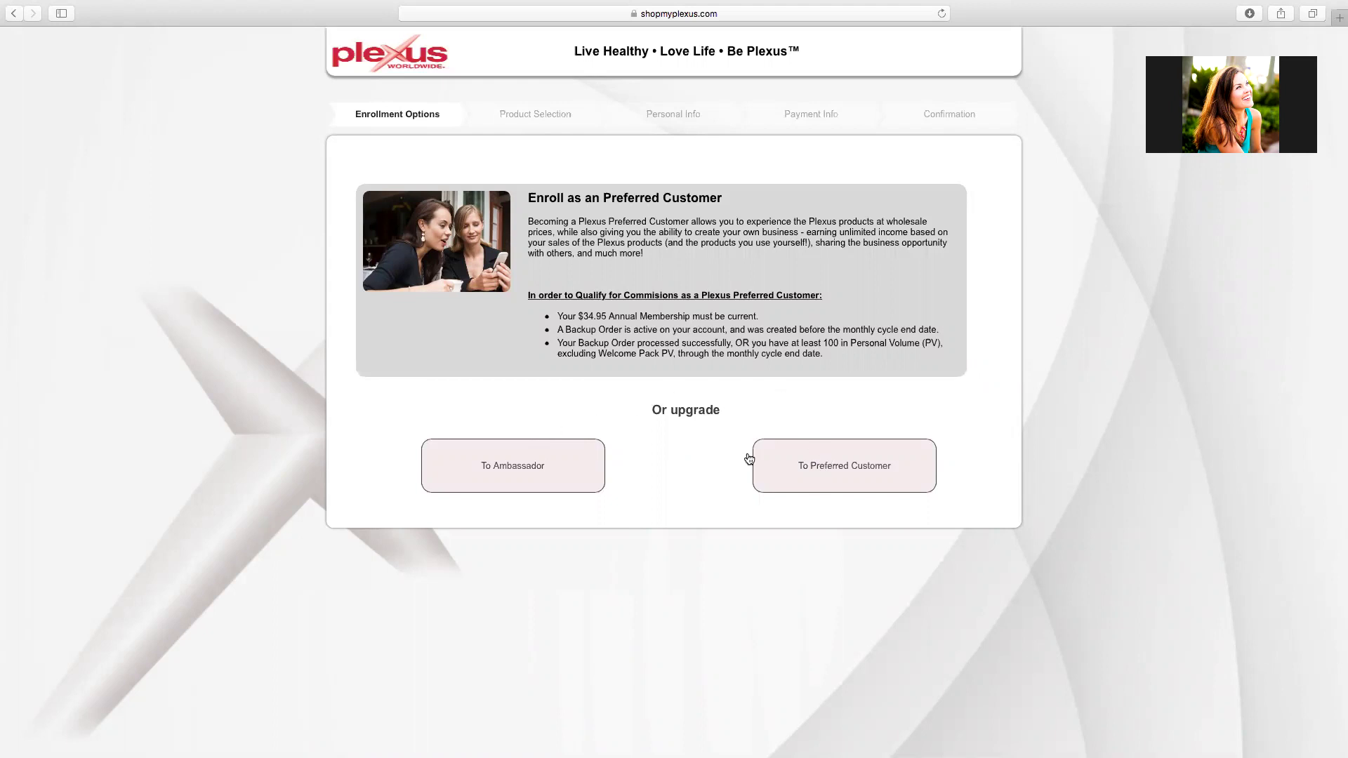
left_click(548, 329)
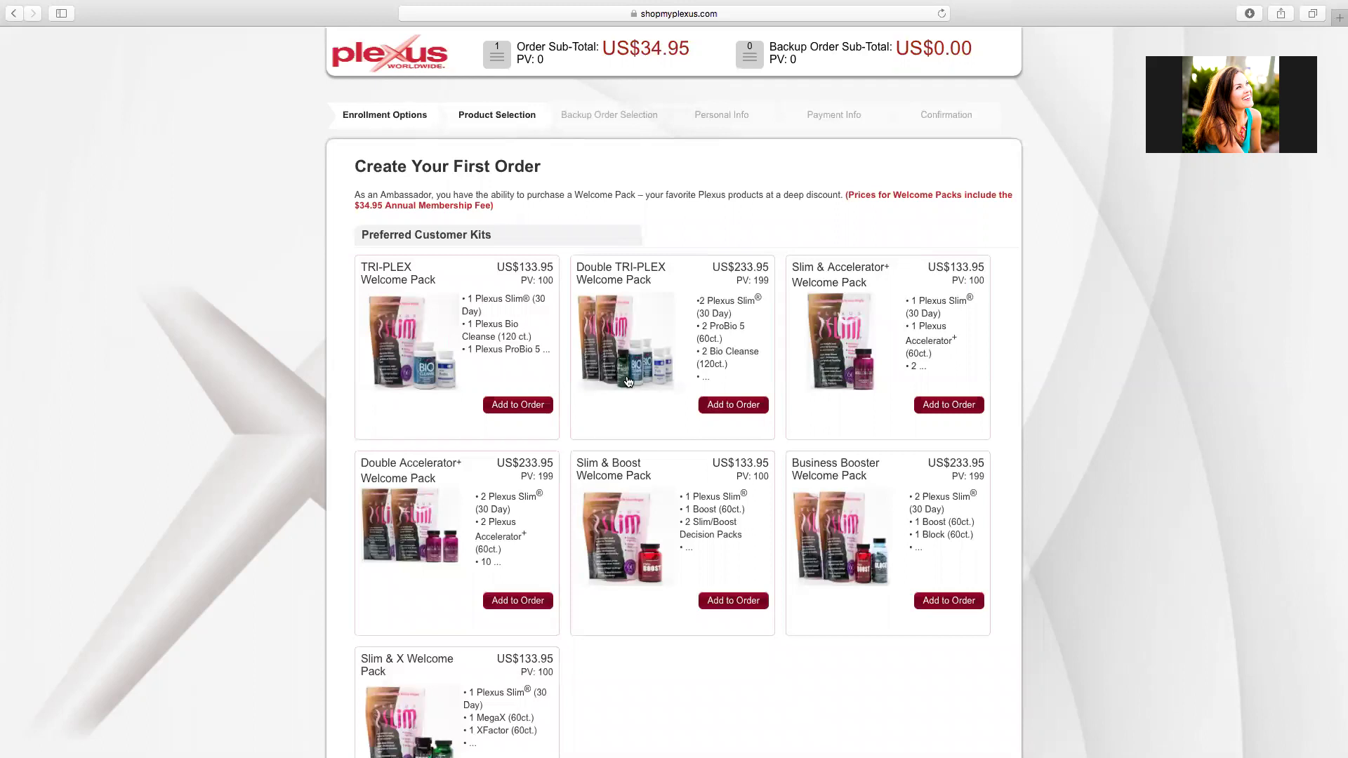
scroll(615, 371, "down", 5)
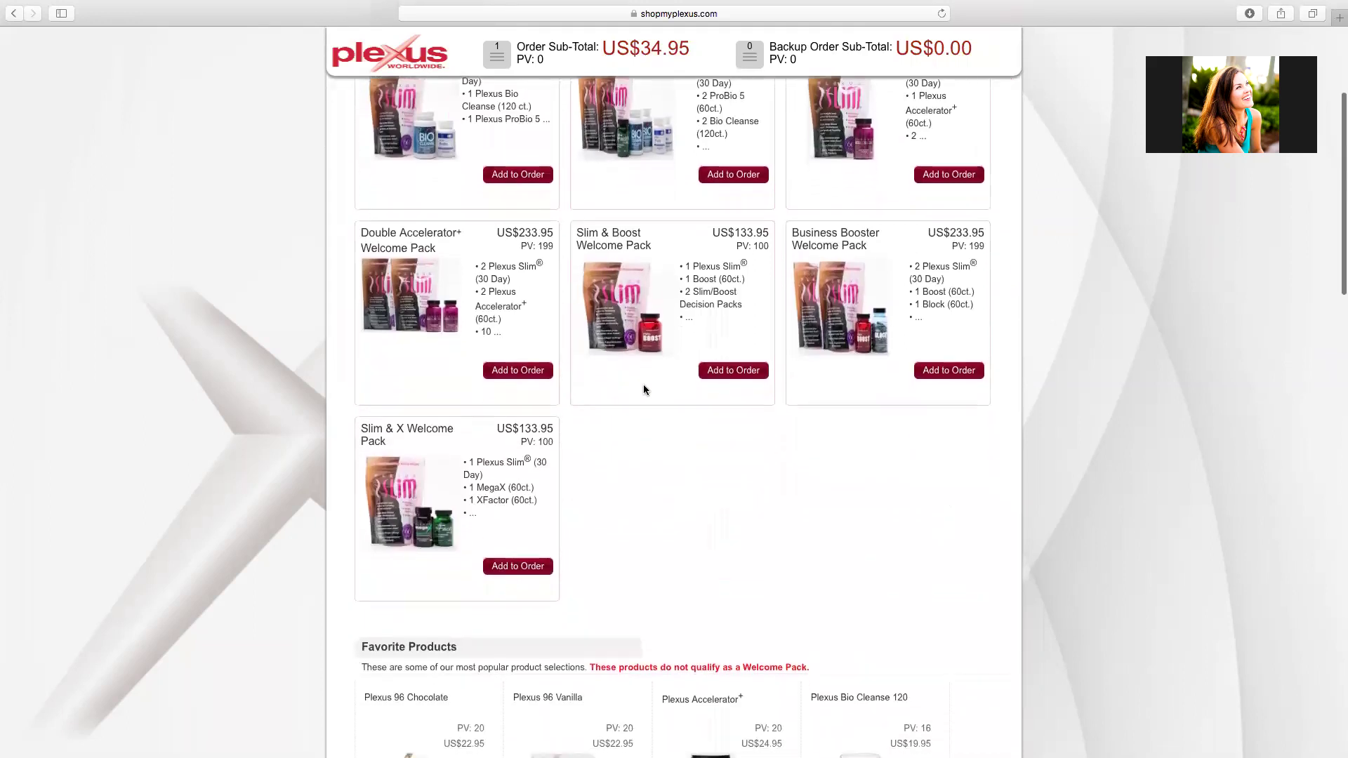
scroll(669, 391, "down", 3)
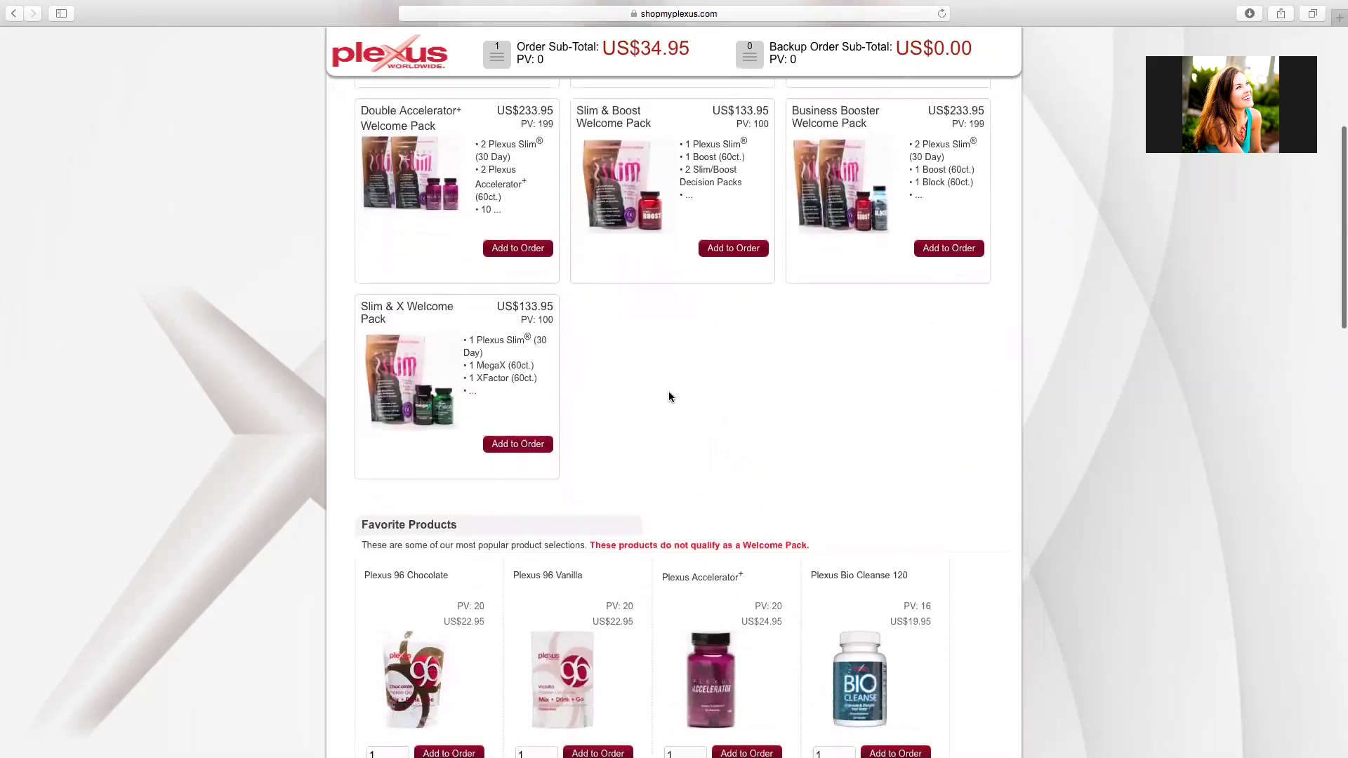
scroll(668, 398, "up", 5)
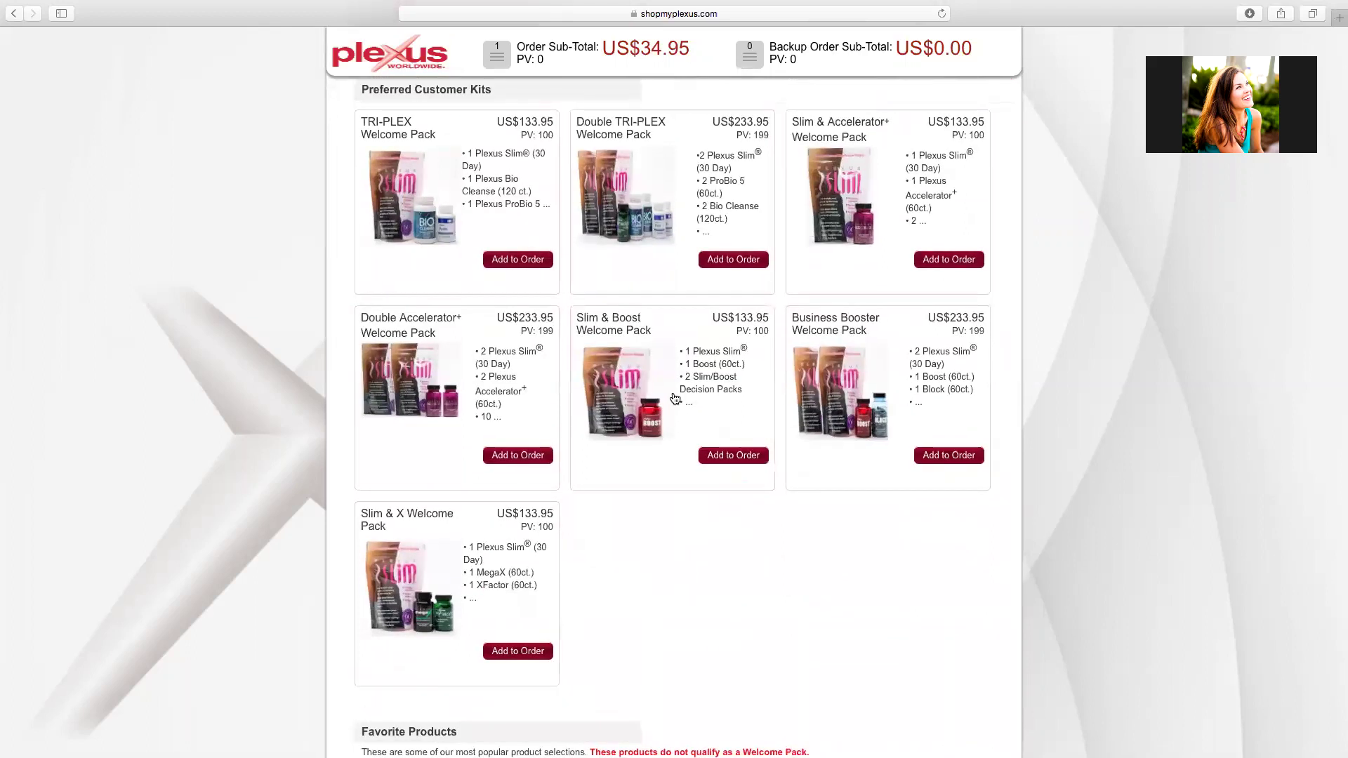
scroll(674, 398, "down", 4)
scroll(674, 399, "down", 5)
scroll(674, 399, "down", 4)
scroll(673, 397, "down", 1)
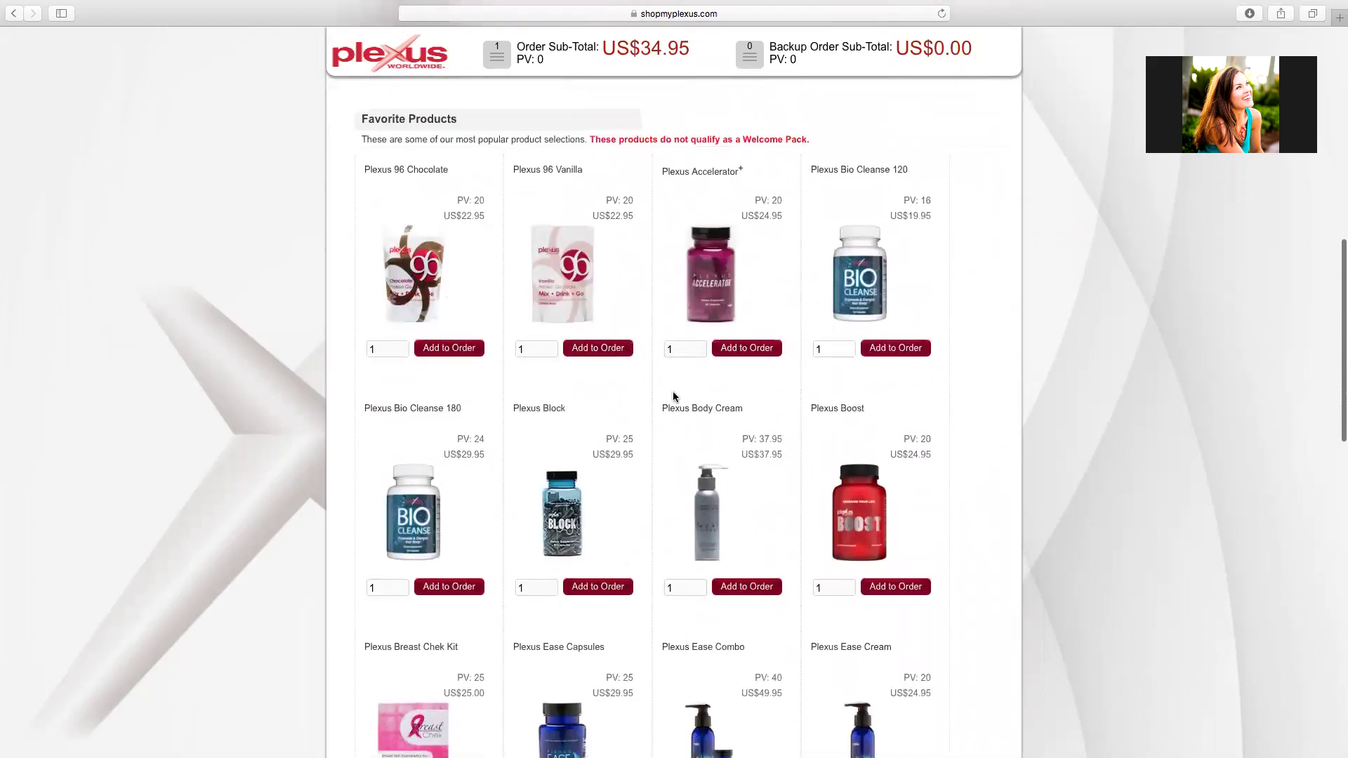
scroll(674, 391, "down", 1)
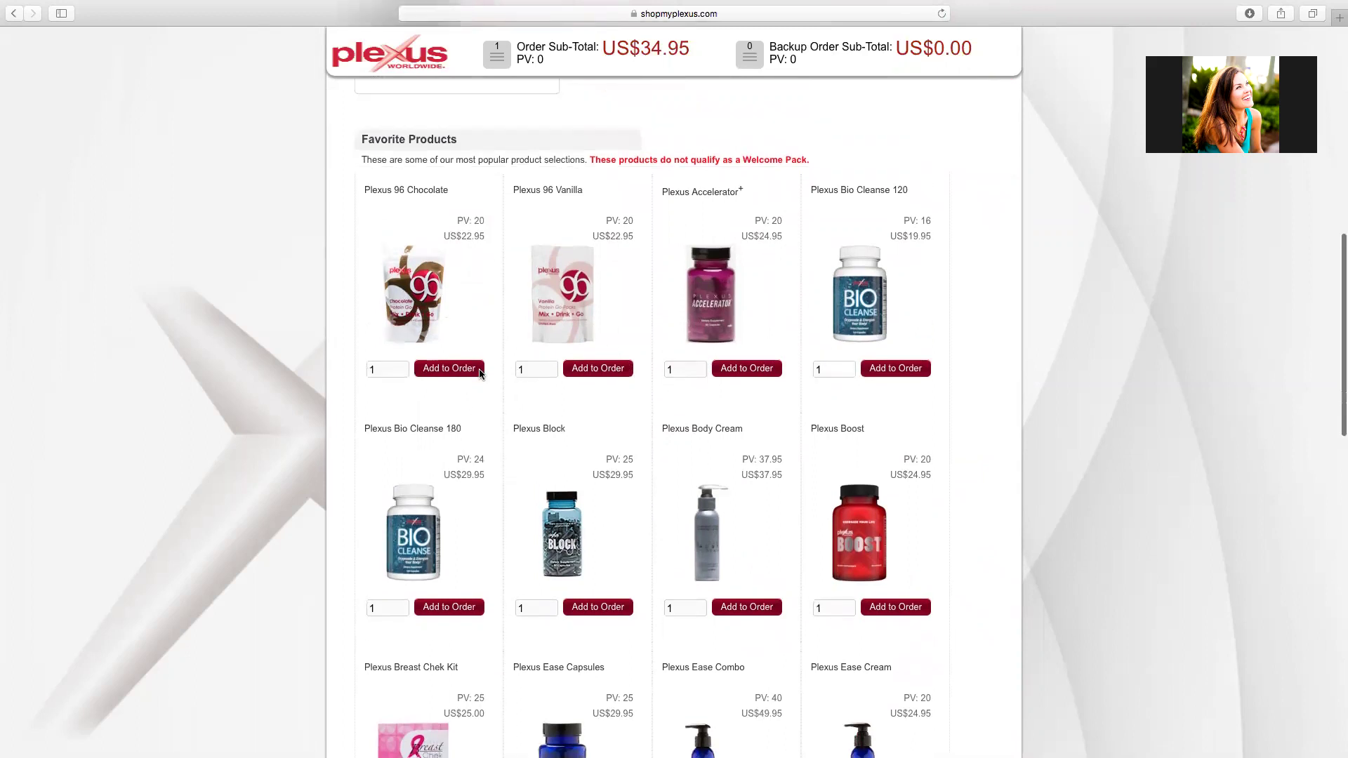
scroll(505, 379, "up", 10)
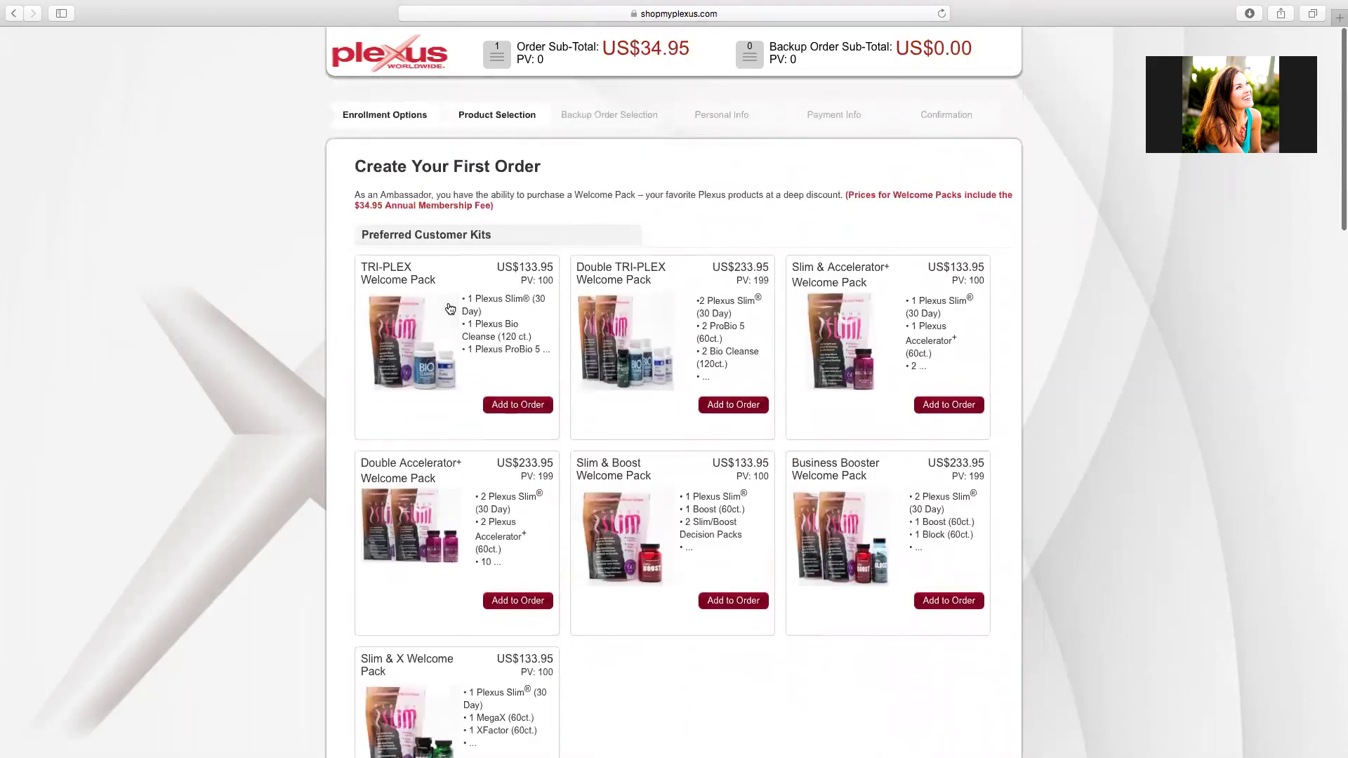
scroll(452, 311, "down", 10)
scroll(451, 315, "down", 3)
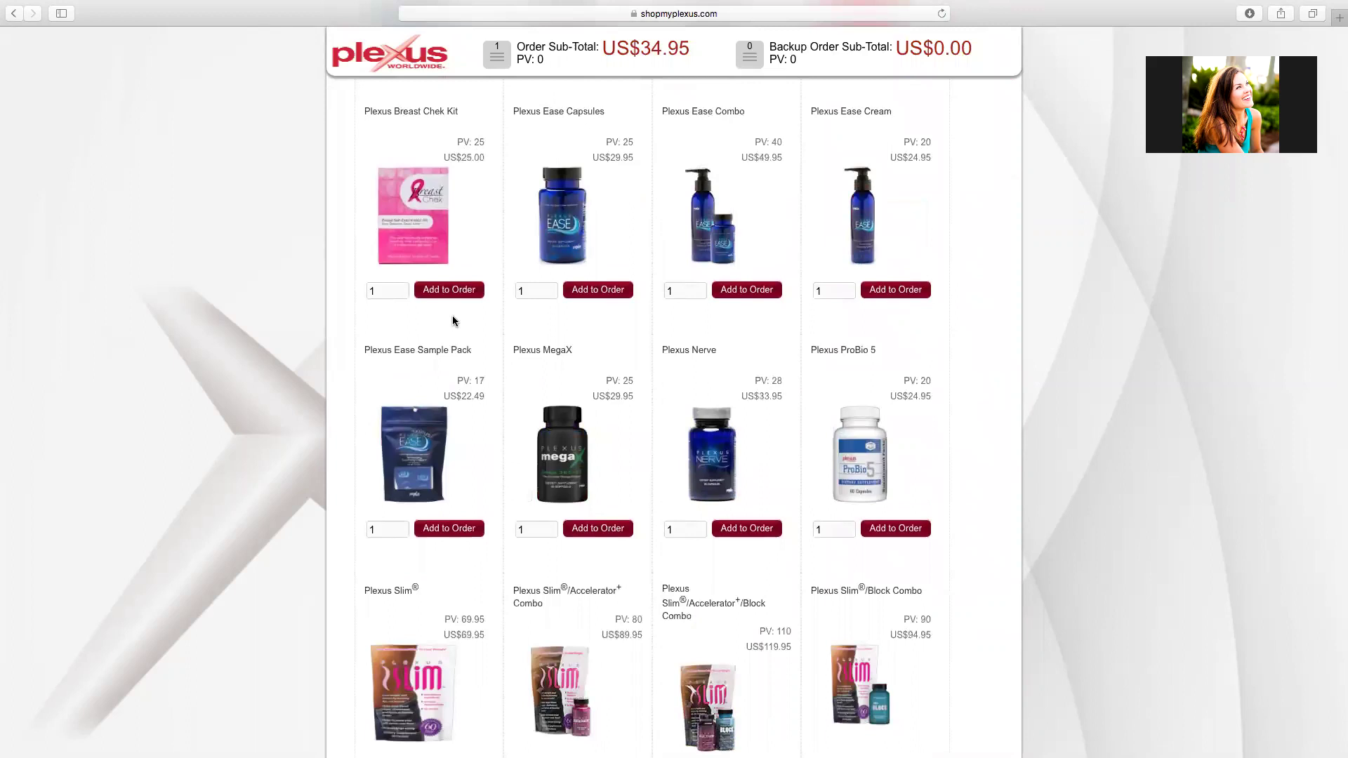
scroll(452, 315, "down", 3)
scroll(453, 314, "up", 5)
scroll(451, 323, "up", 5)
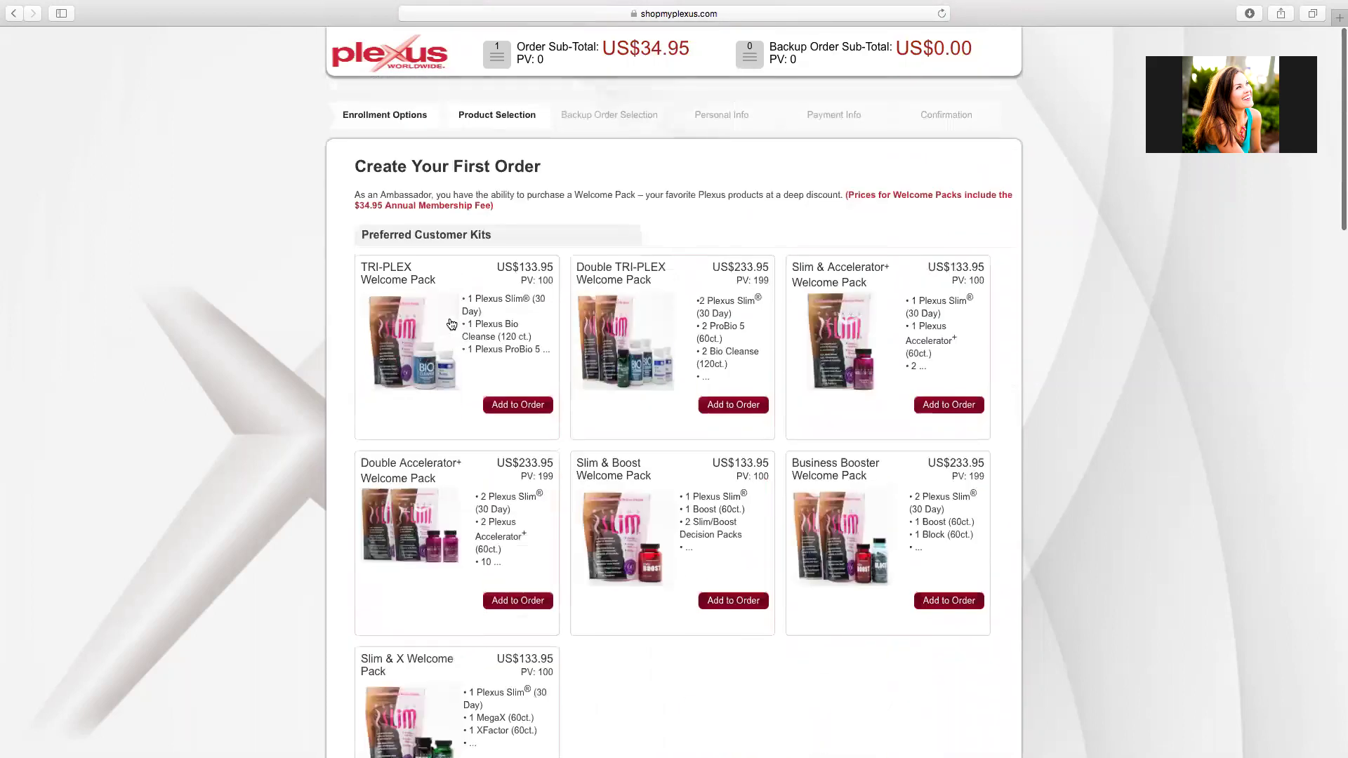
scroll(452, 317, "down", 3)
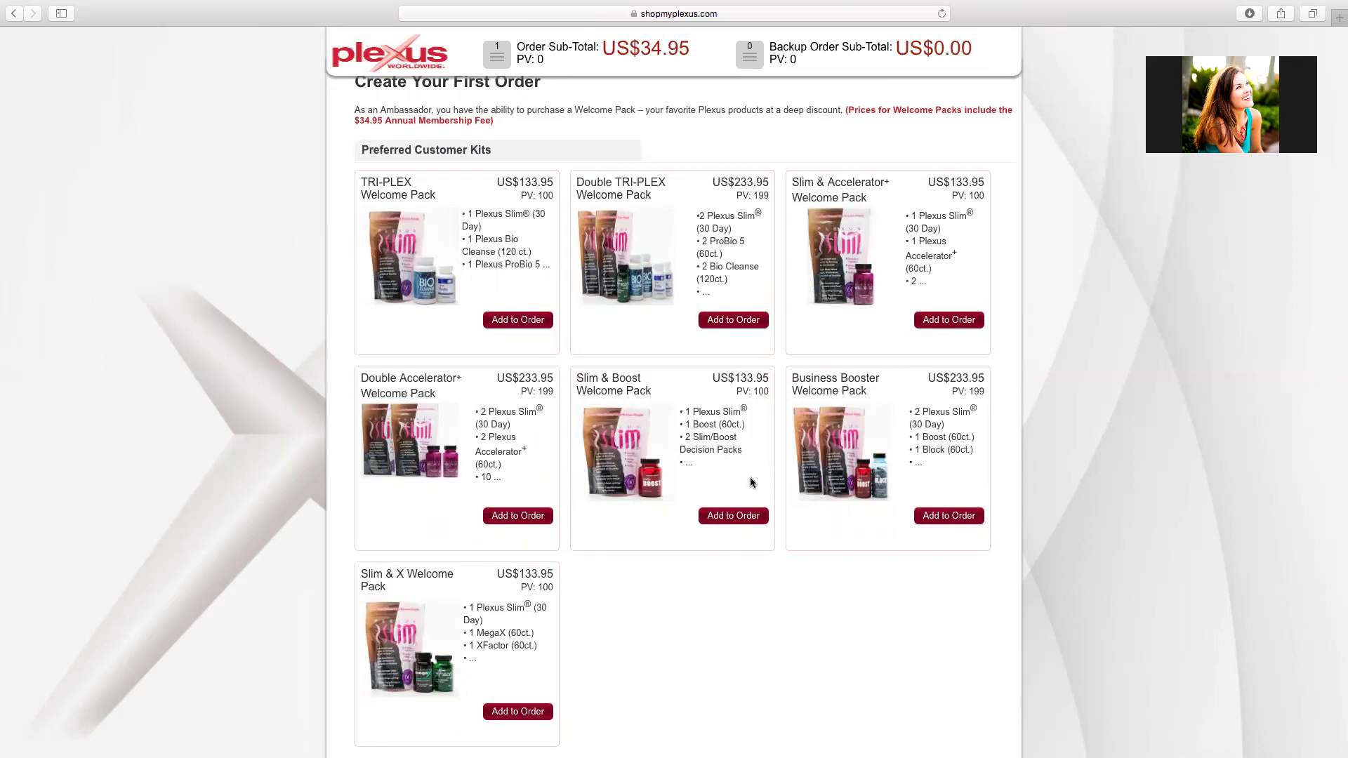
scroll(435, 316, "down", 5)
scroll(427, 357, "down", 2)
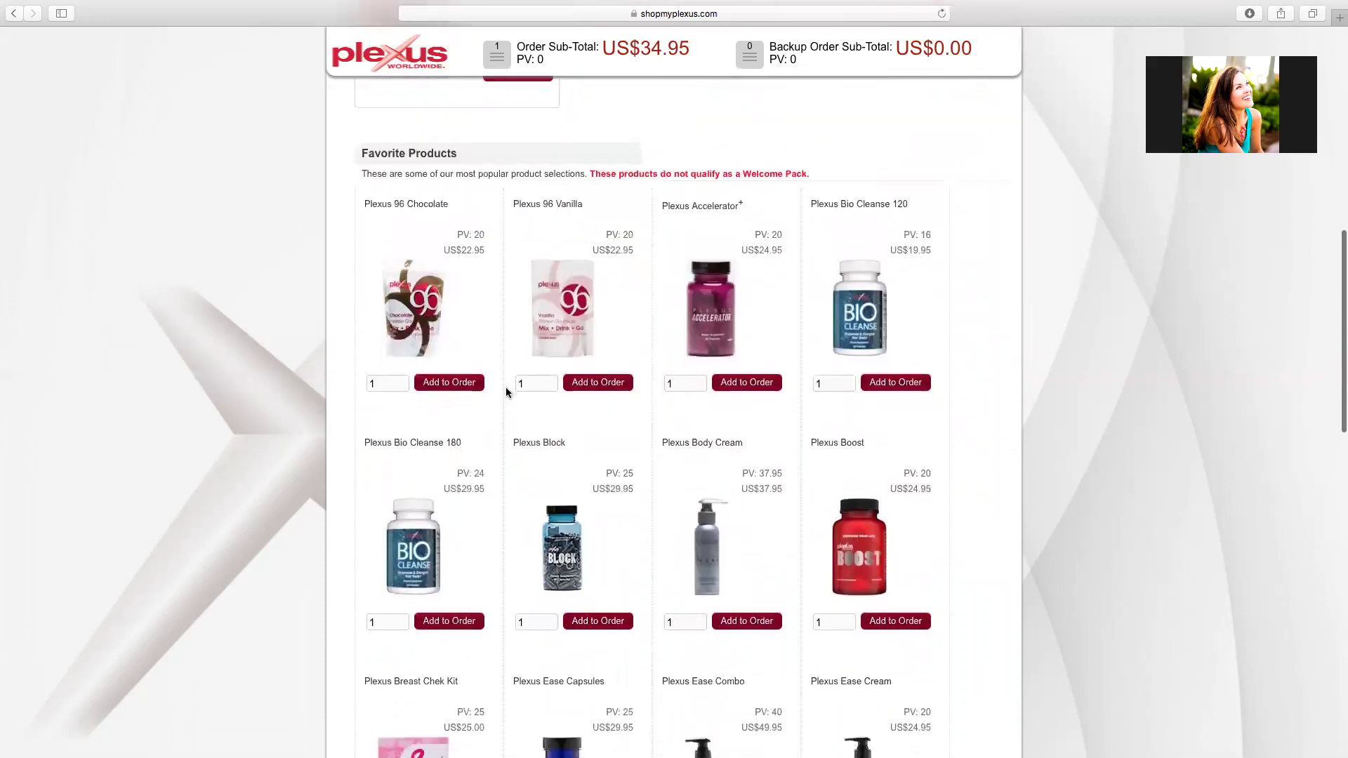
scroll(505, 387, "down", 2)
scroll(452, 385, "down", 6)
scroll(455, 395, "up", 3)
scroll(457, 403, "up", 10)
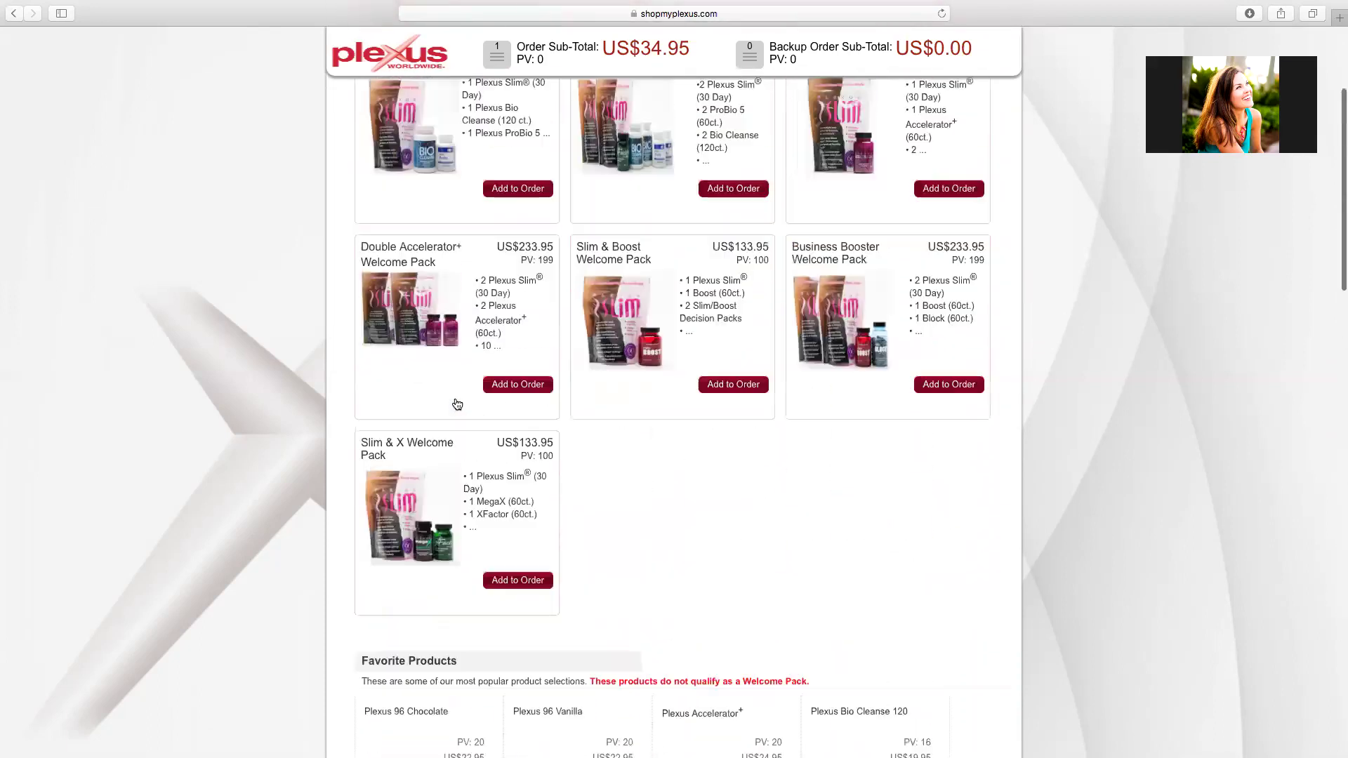
scroll(458, 400, "up", 5)
Add a US$133.95 Welcome Pack (100 PV) to the first order.
left_click(512, 406)
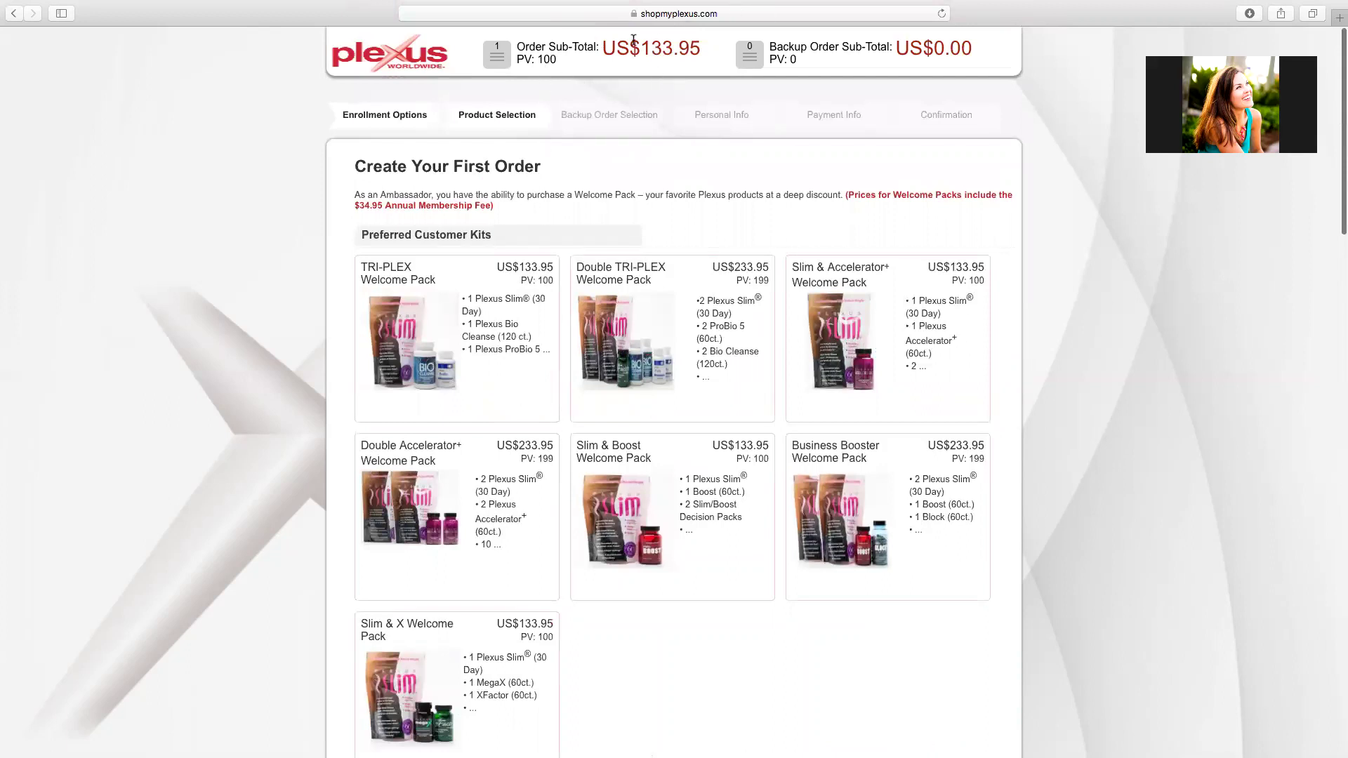
scroll(574, 256, "down", 10)
scroll(574, 256, "down", 3)
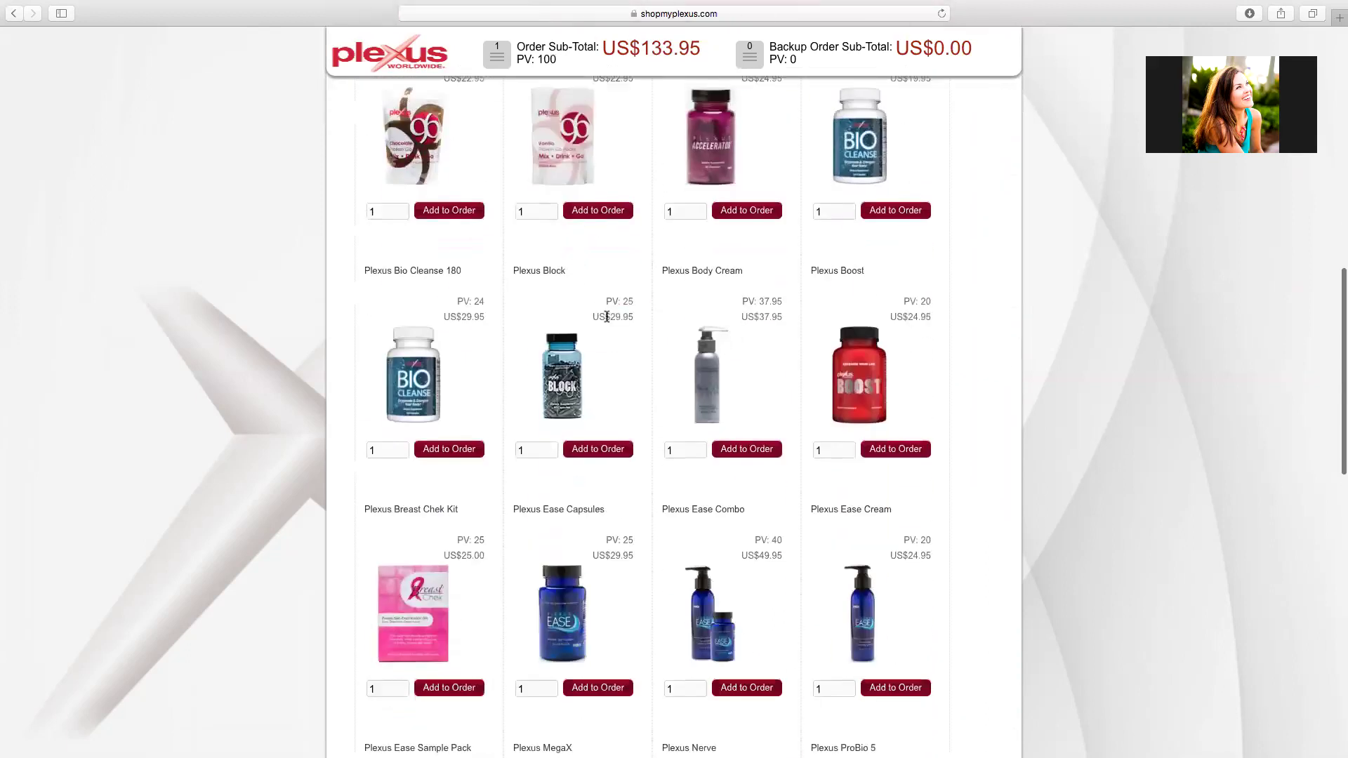
scroll(655, 375, "down", 10)
scroll(716, 474, "down", 3)
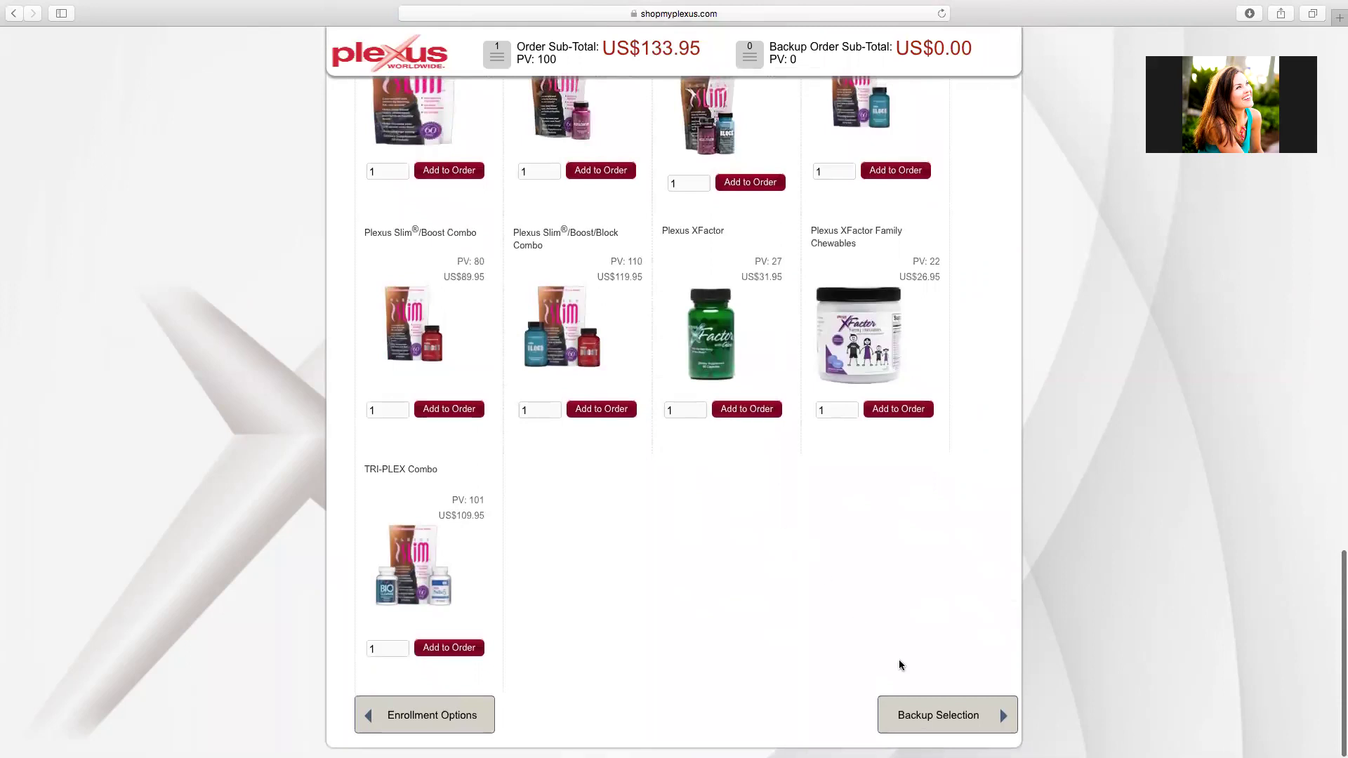
Continue to Backup Selection and add Backup Order Option 9 (US$109.95, 101 PV).
left_click(943, 718)
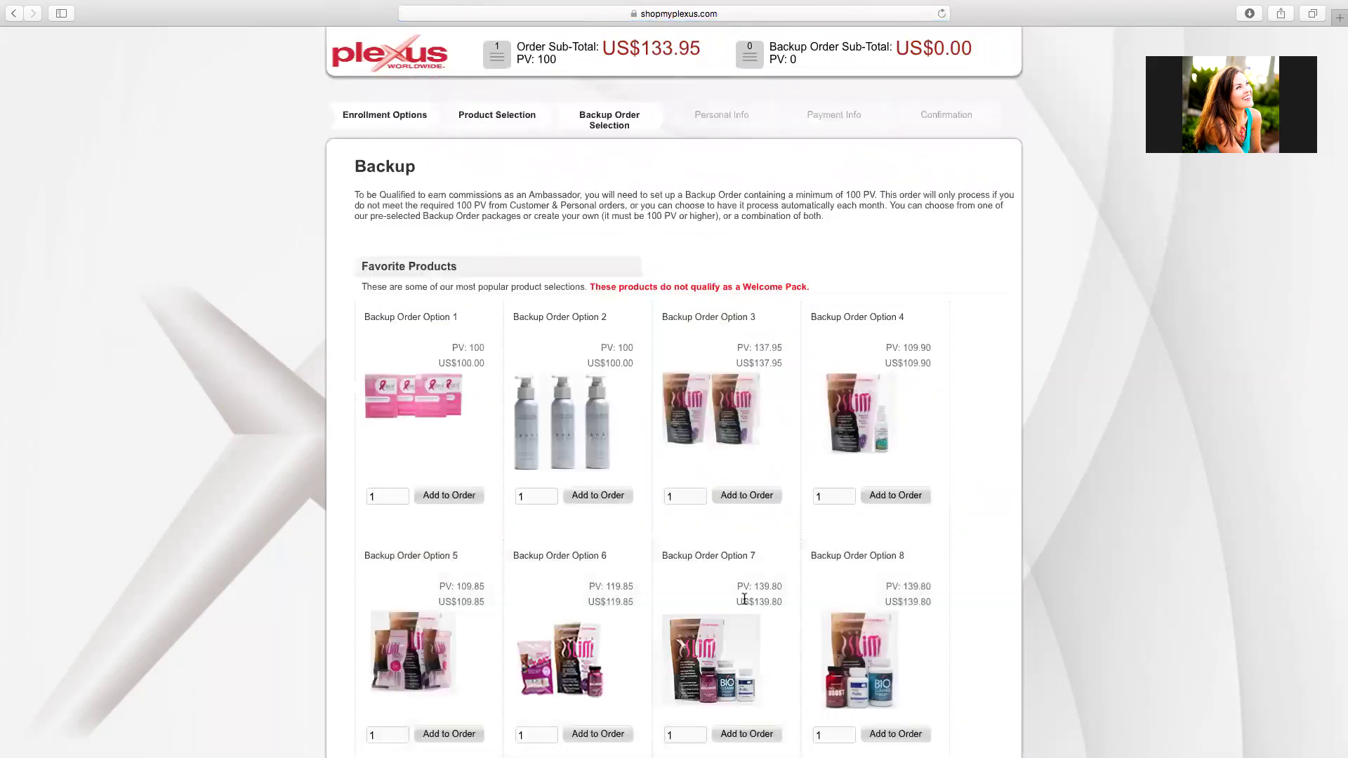
scroll(711, 566, "down", 3)
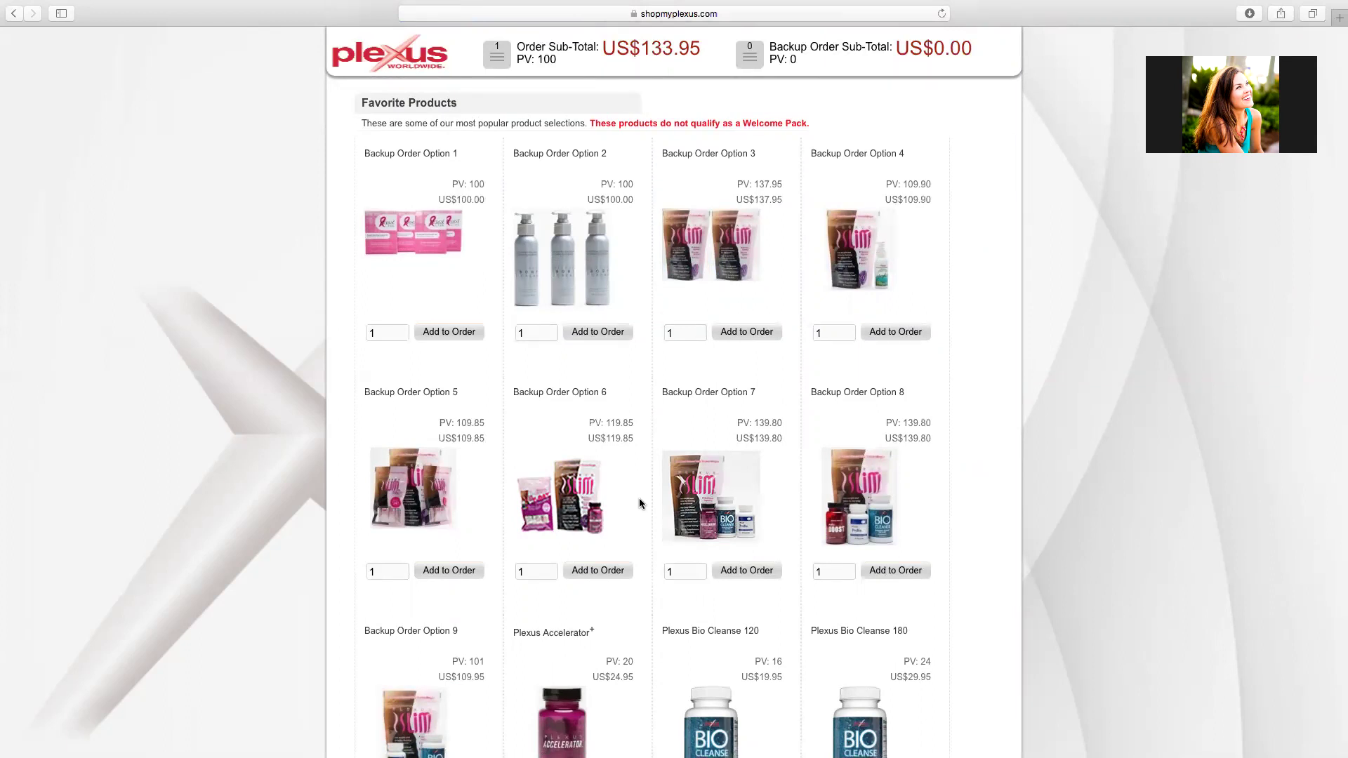
scroll(639, 499, "down", 2)
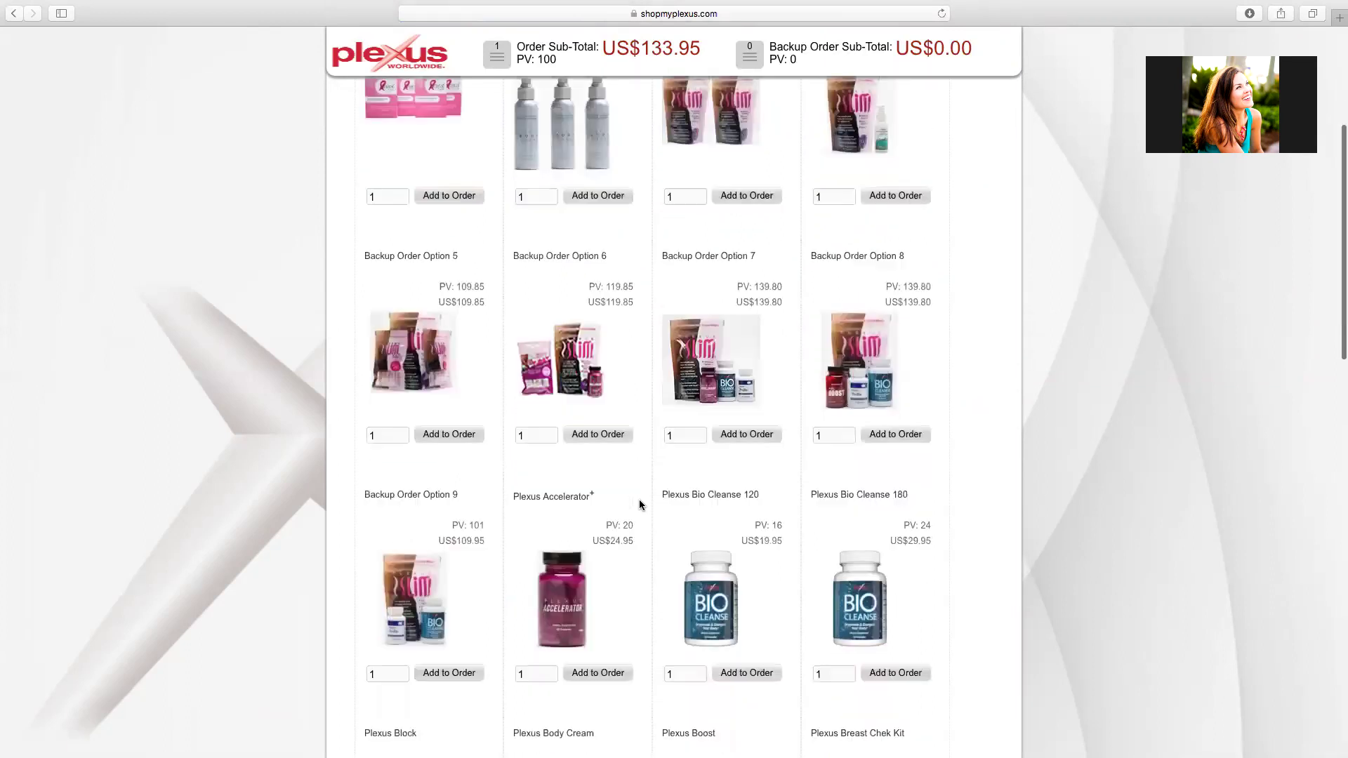
scroll(638, 499, "down", 2)
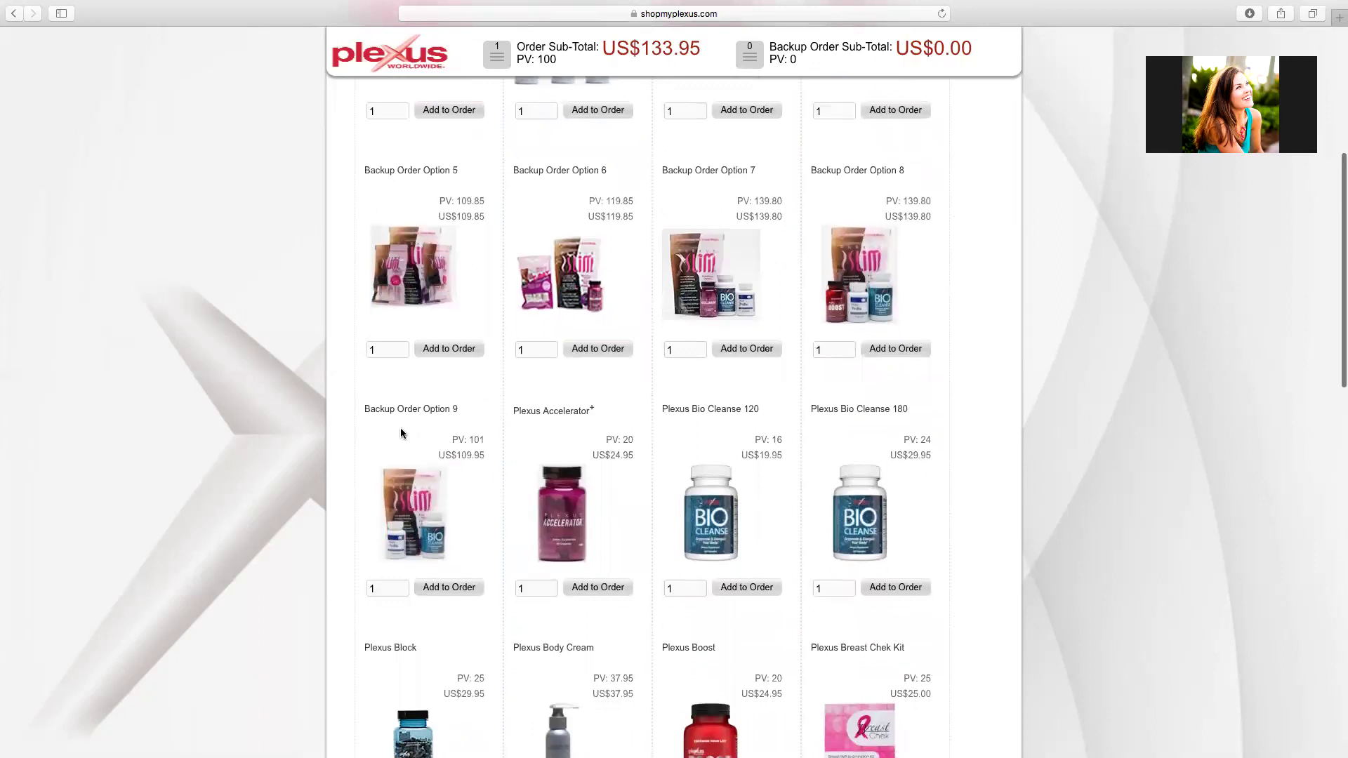
left_click(454, 590)
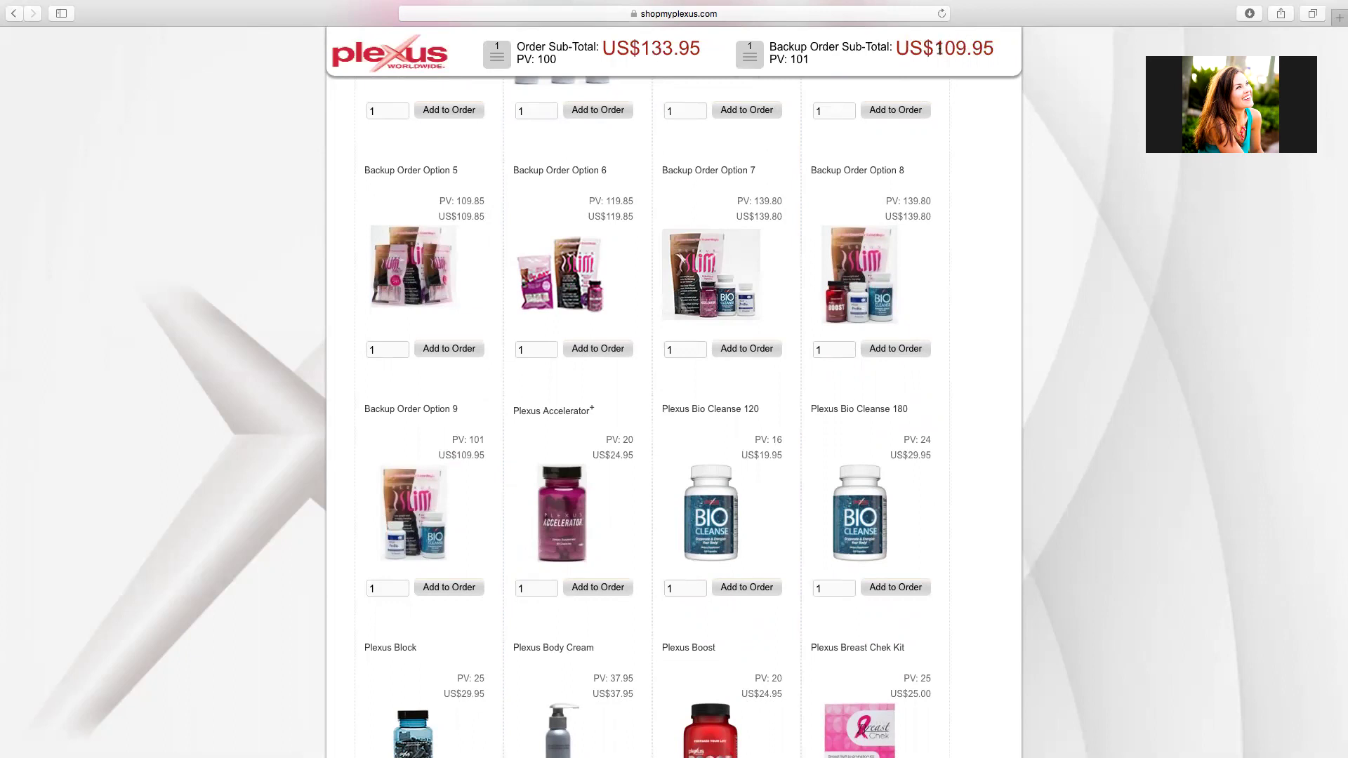
scroll(793, 144, "down", 5)
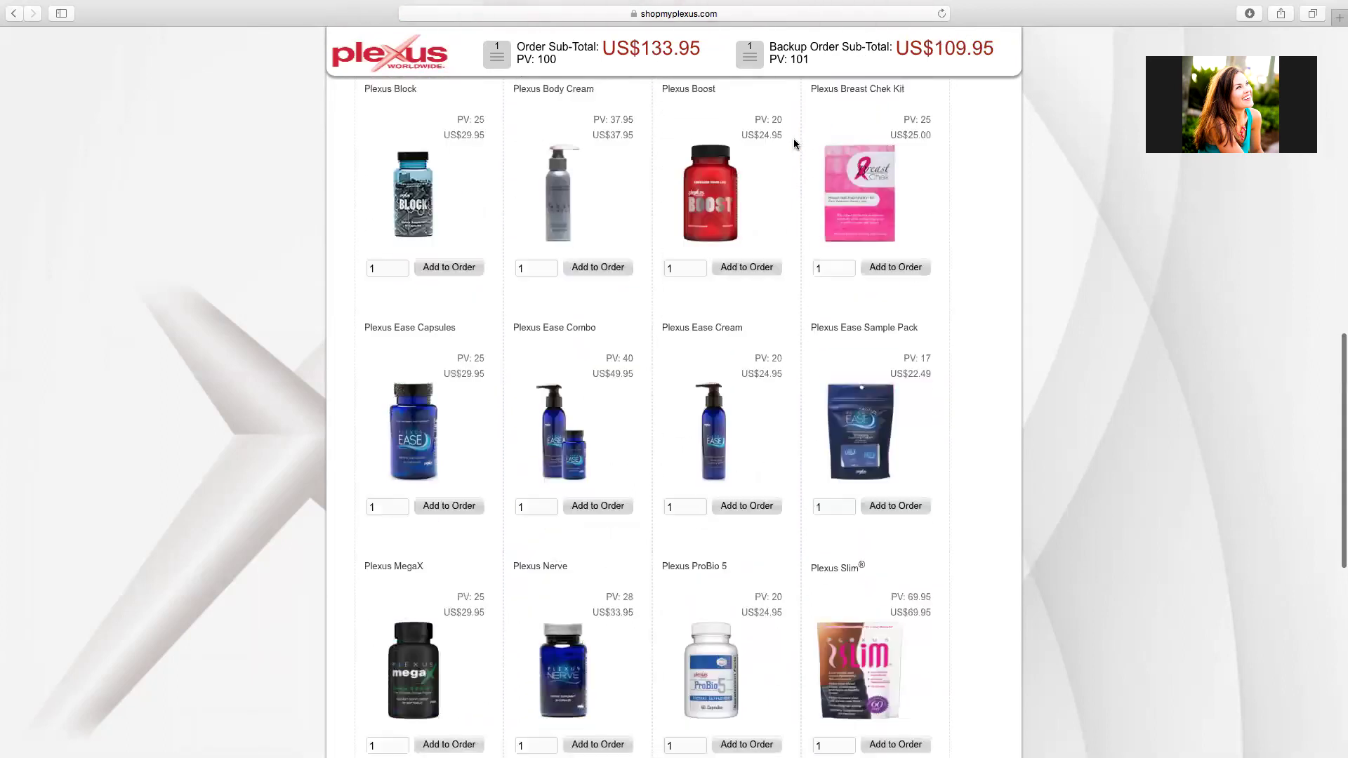
scroll(793, 138, "down", 5)
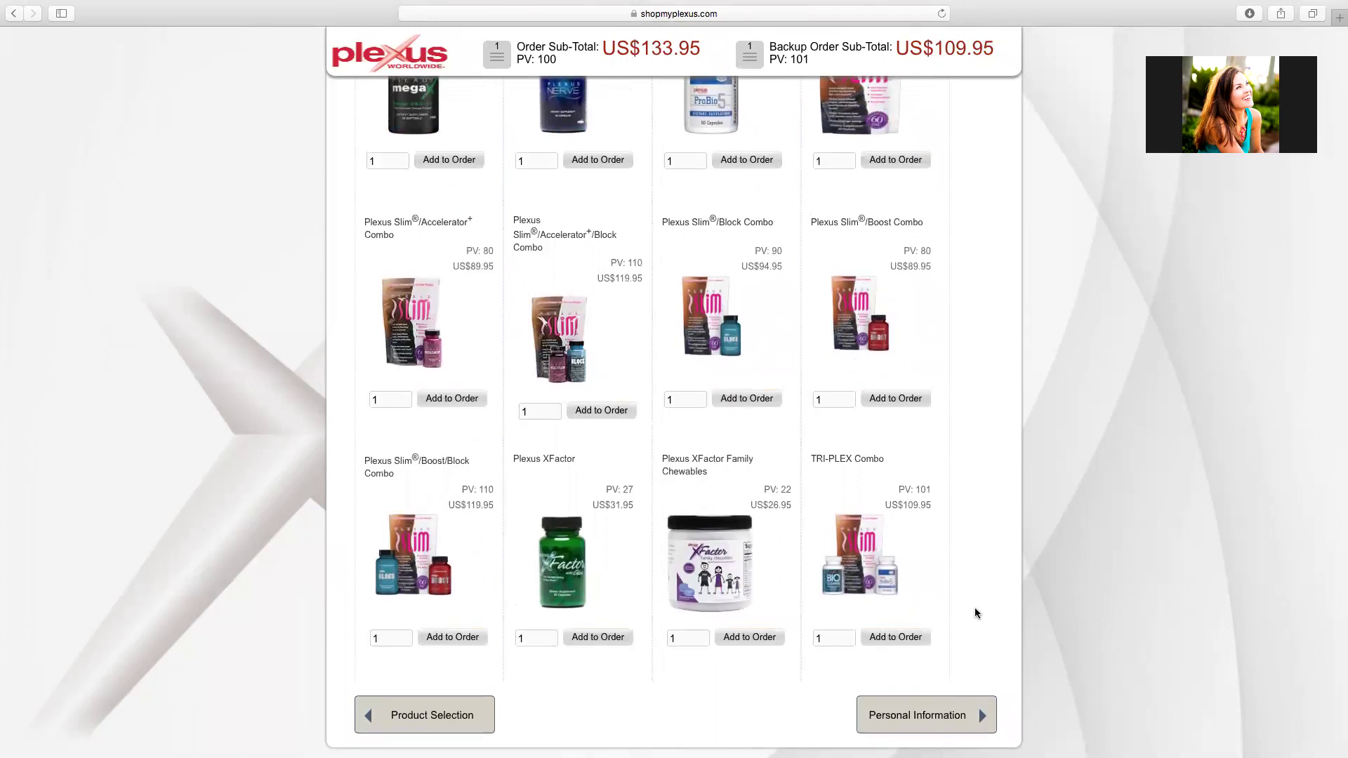
Continue from the backup order to the Personal Information form.
left_click(938, 719)
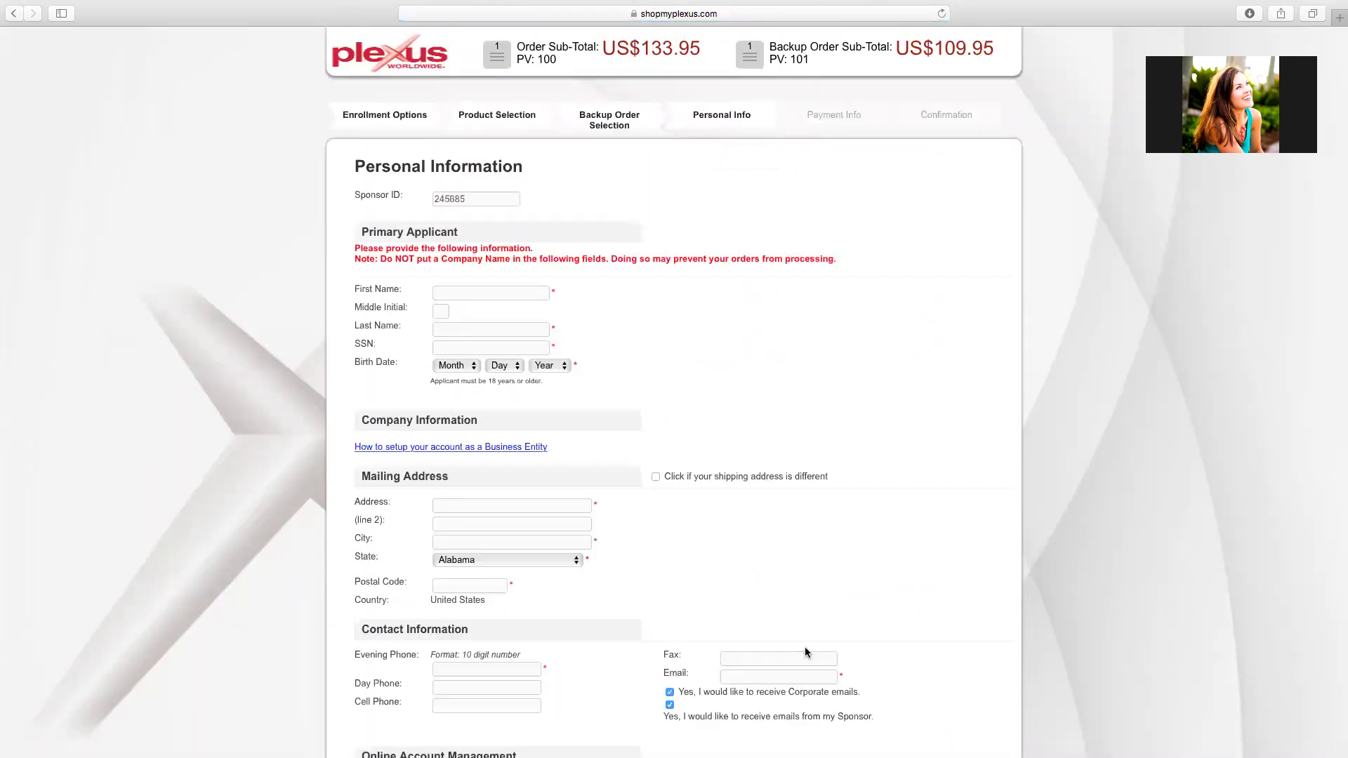
scroll(797, 638, "down", 1)
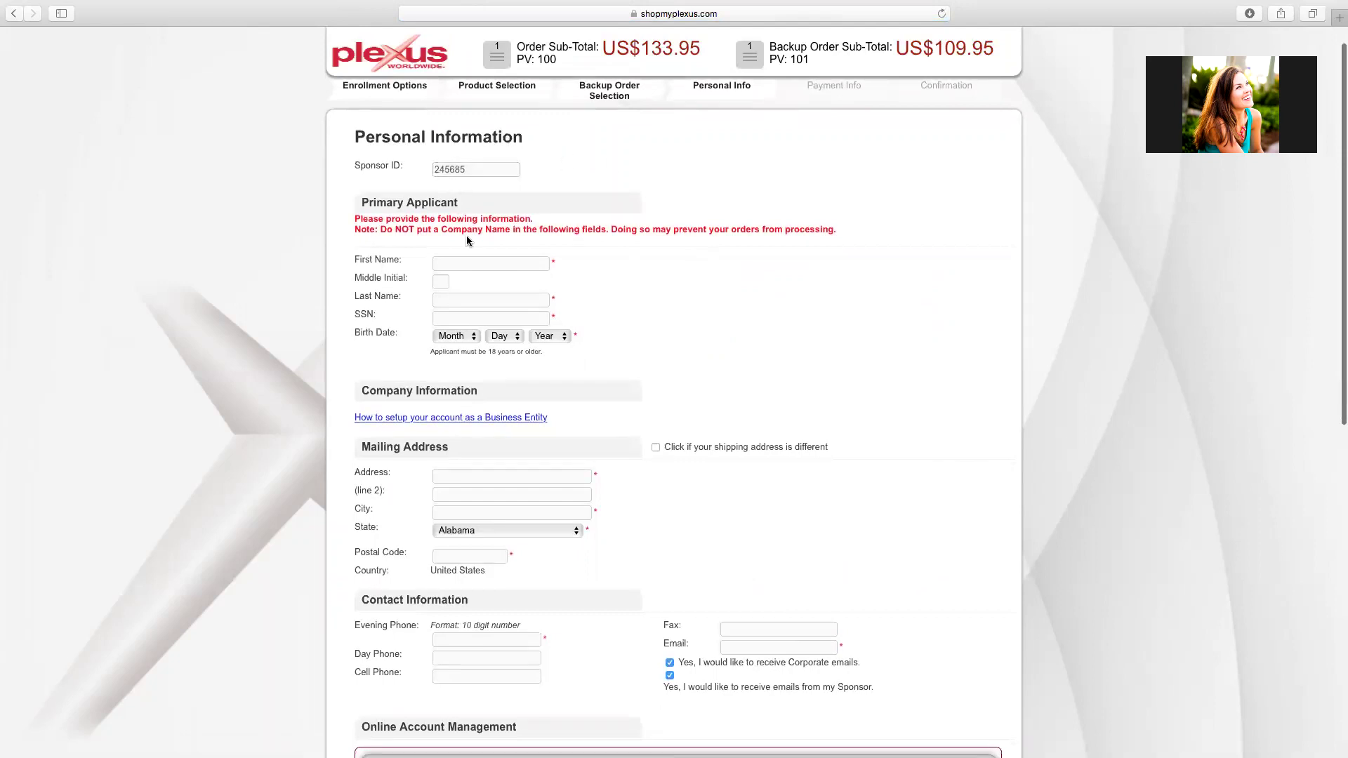
scroll(467, 240, "down", 10)
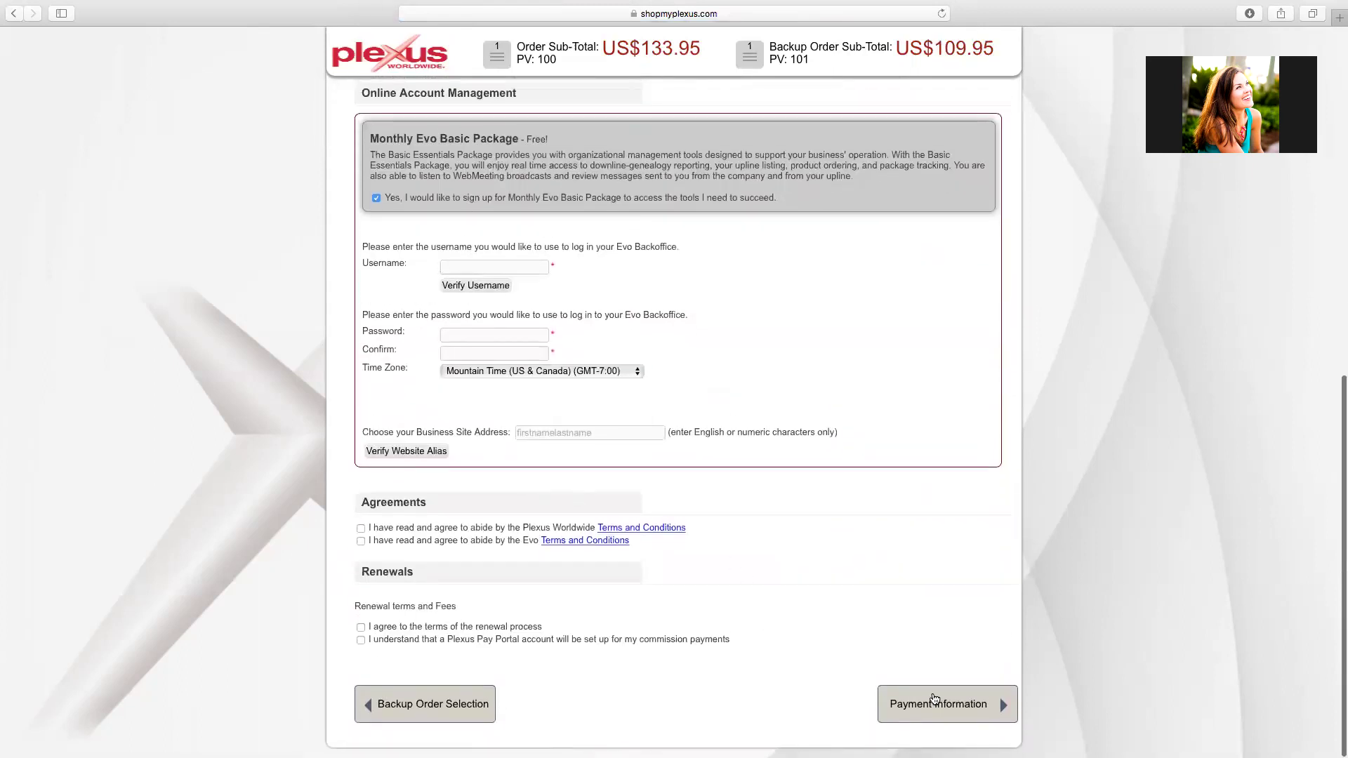
scroll(640, 538, "up", 2)
scroll(639, 538, "up", 8)
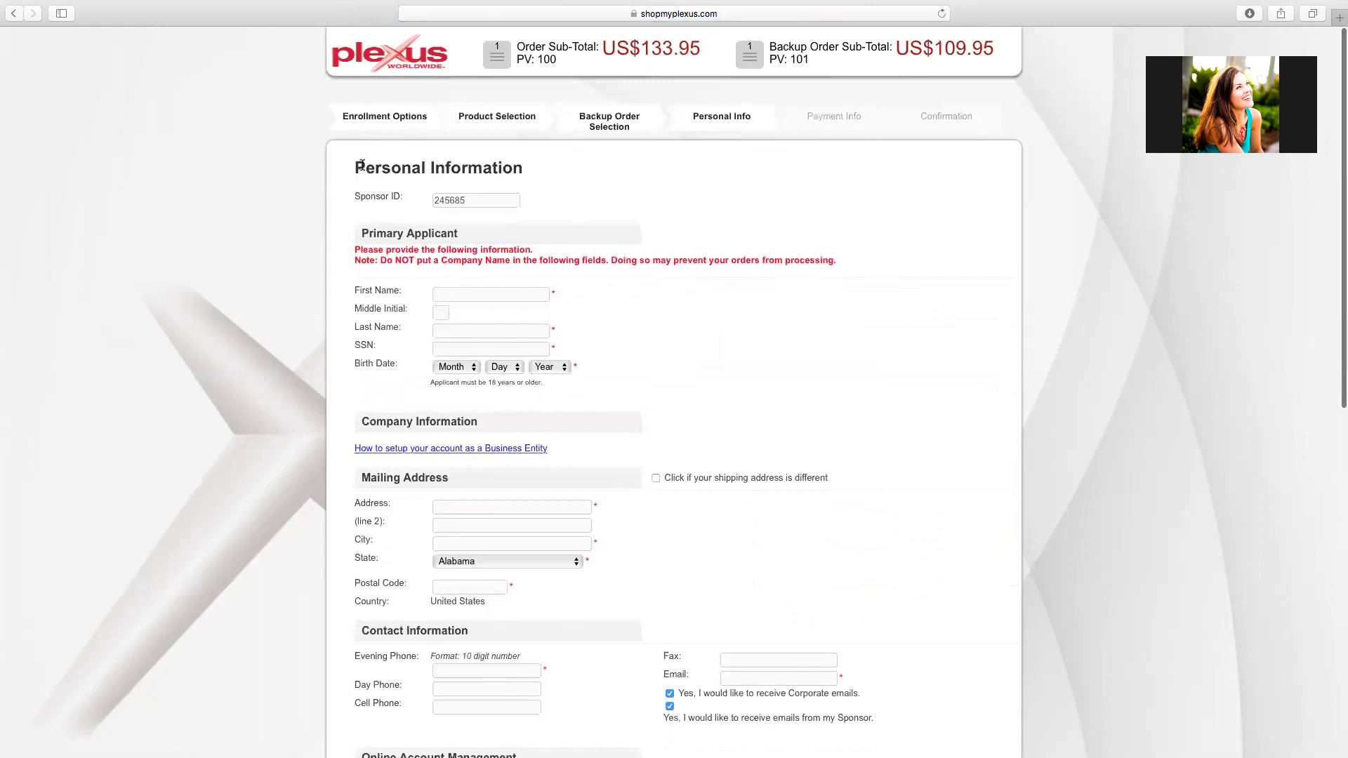
Go back through the enrollment pages to the Plexus homepage.
left_click(16, 13)
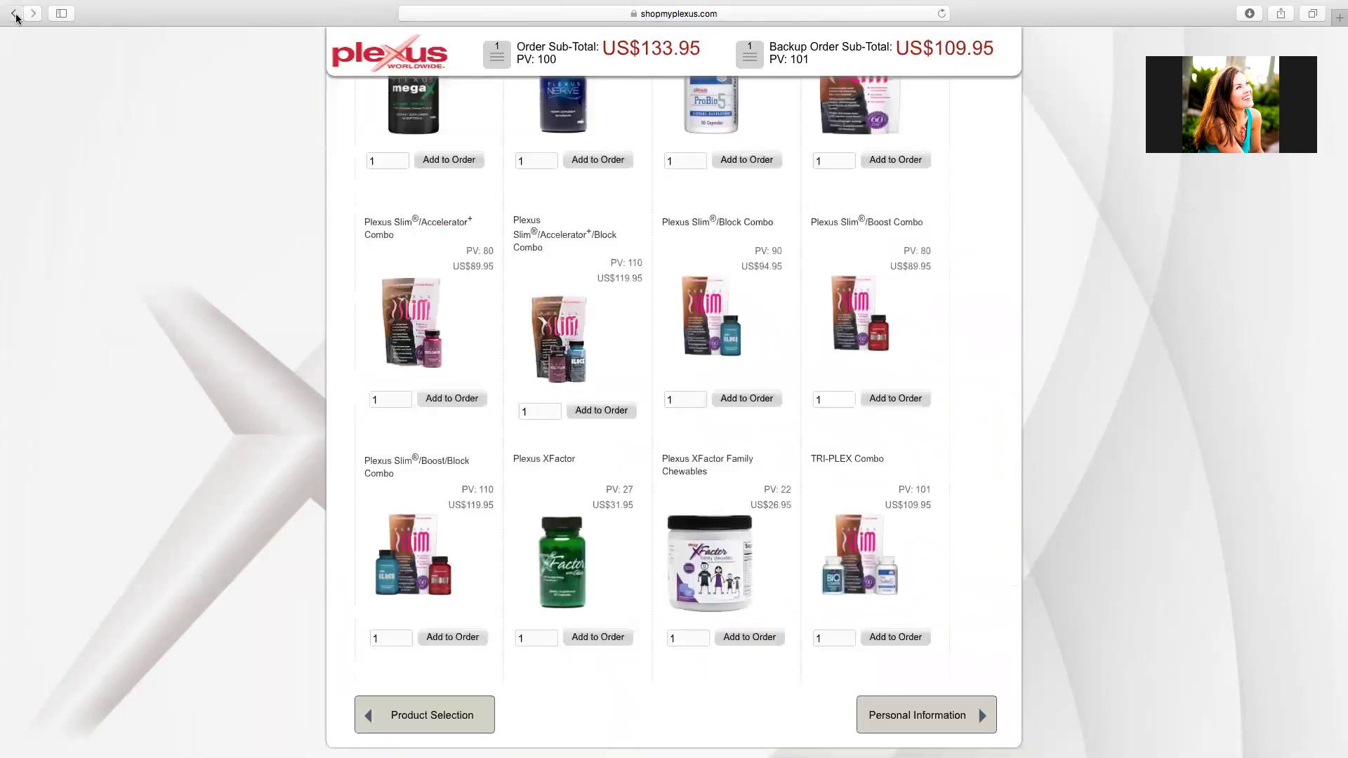
left_click(15, 14)
left_click(15, 14)
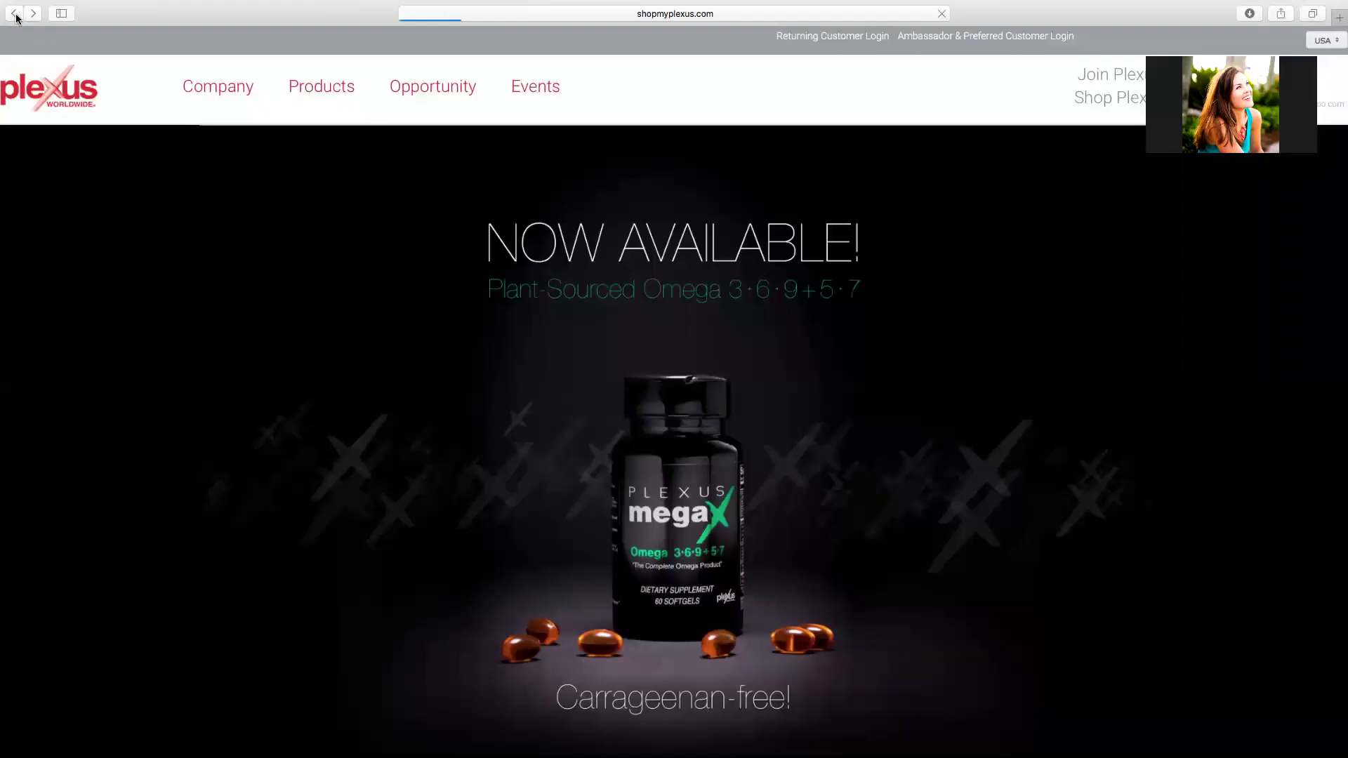